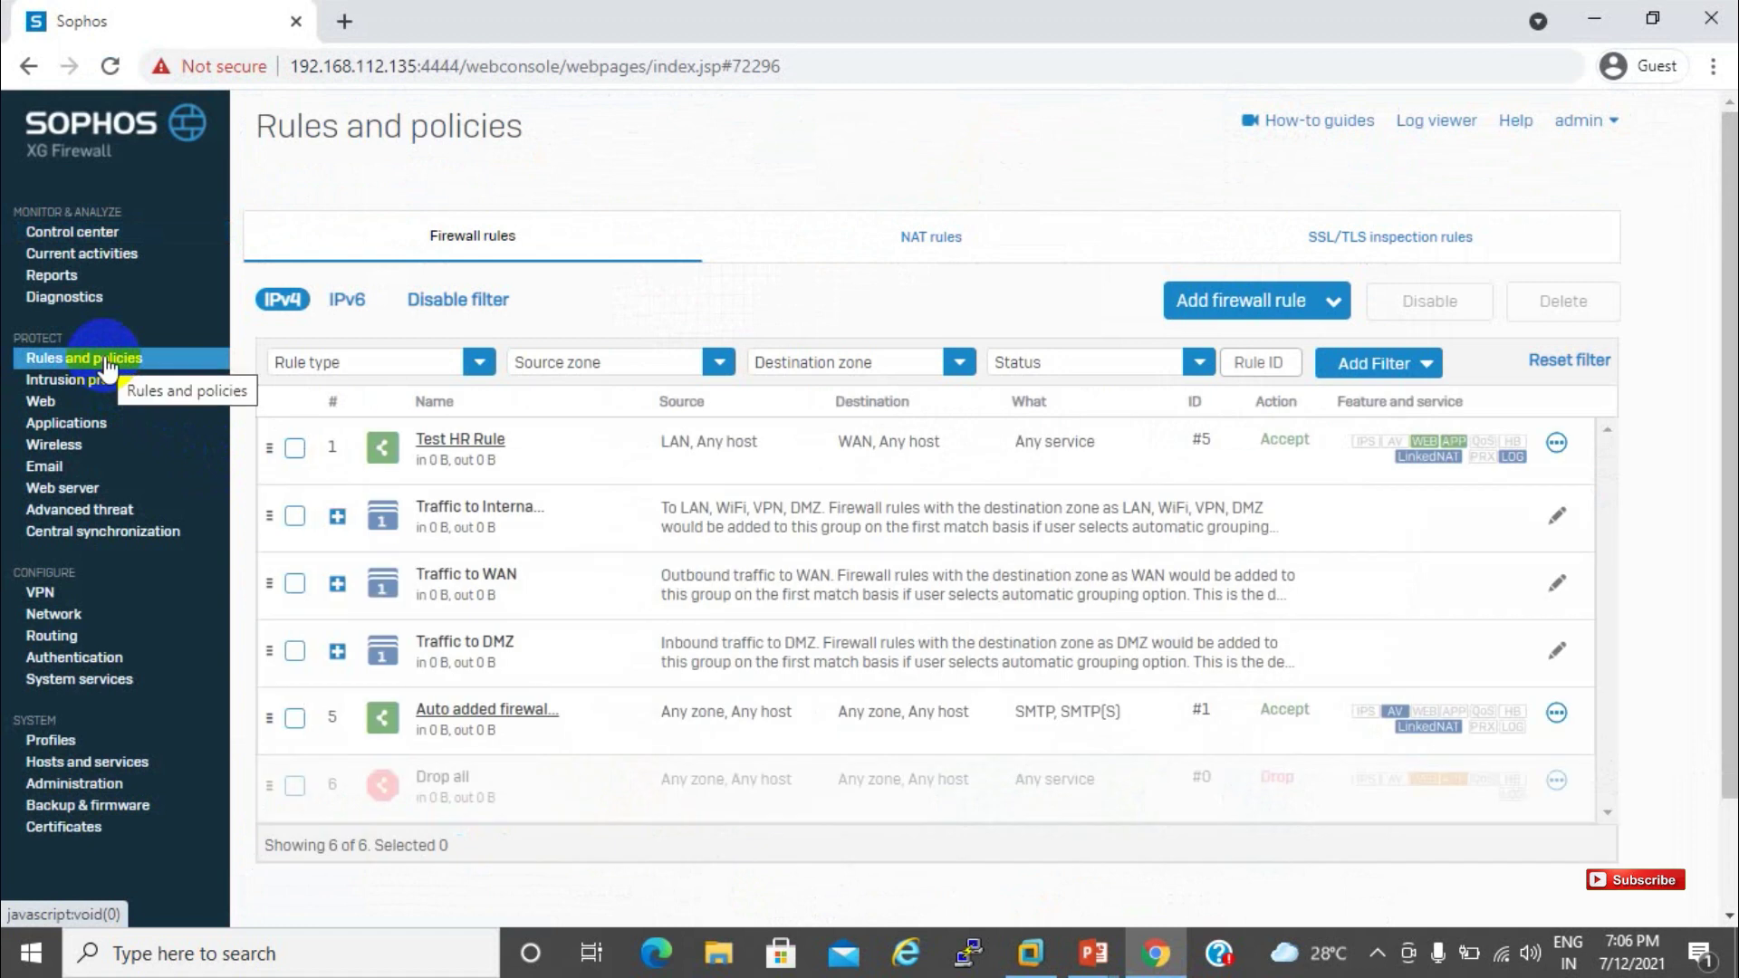
Step: Examine PortB's WAN IP address in the network interfaces, and review the existing NAT and firewall rules
{"action": "left_click", "coordinate": [62, 621]}
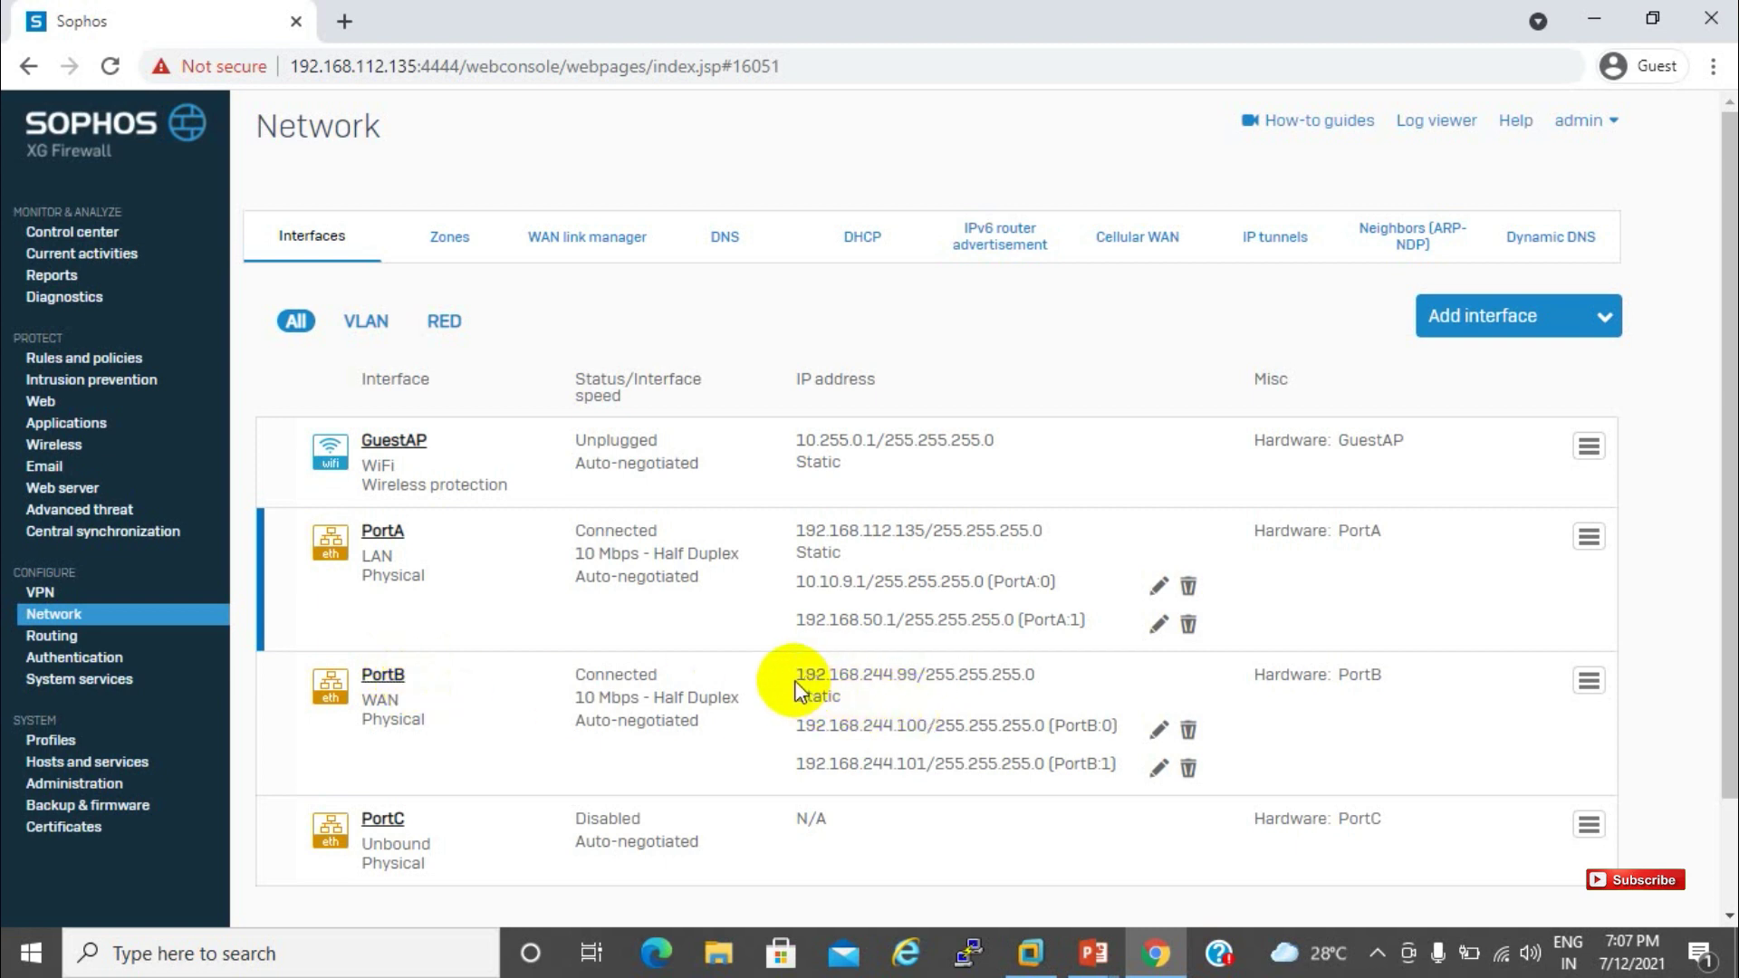
{"action": "left_click_drag", "start_coordinate": [1036, 674], "coordinate": [797, 681]}
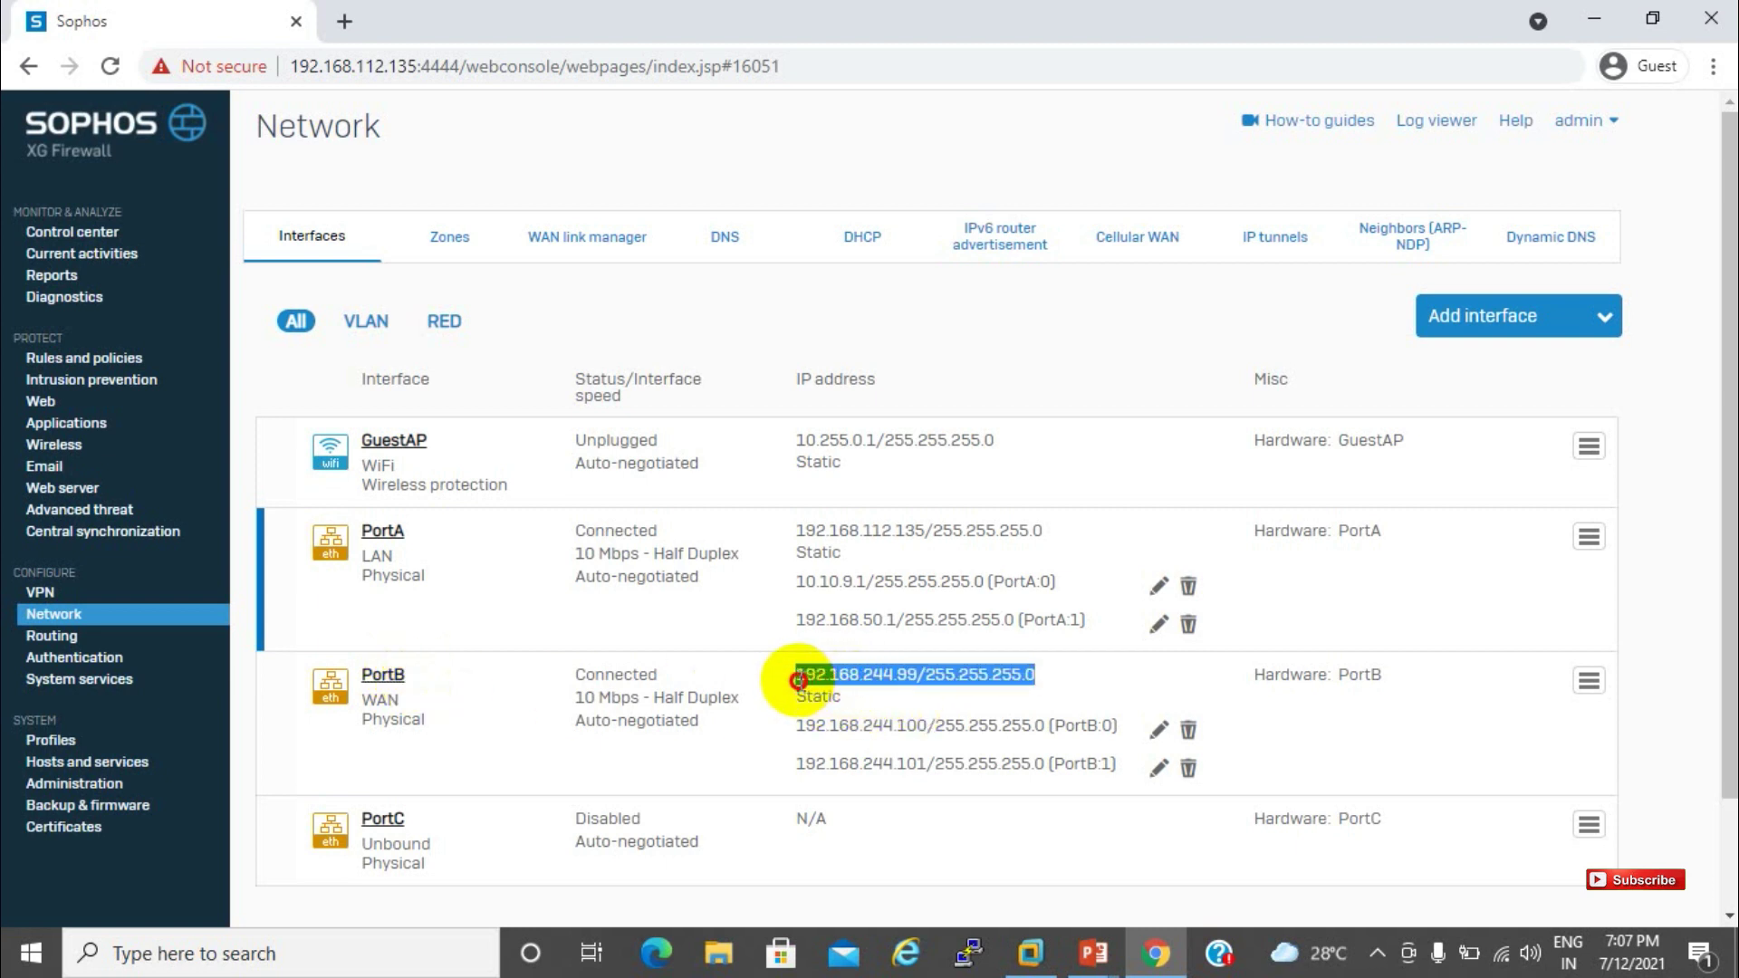
{"action": "left_click", "coordinate": [137, 359]}
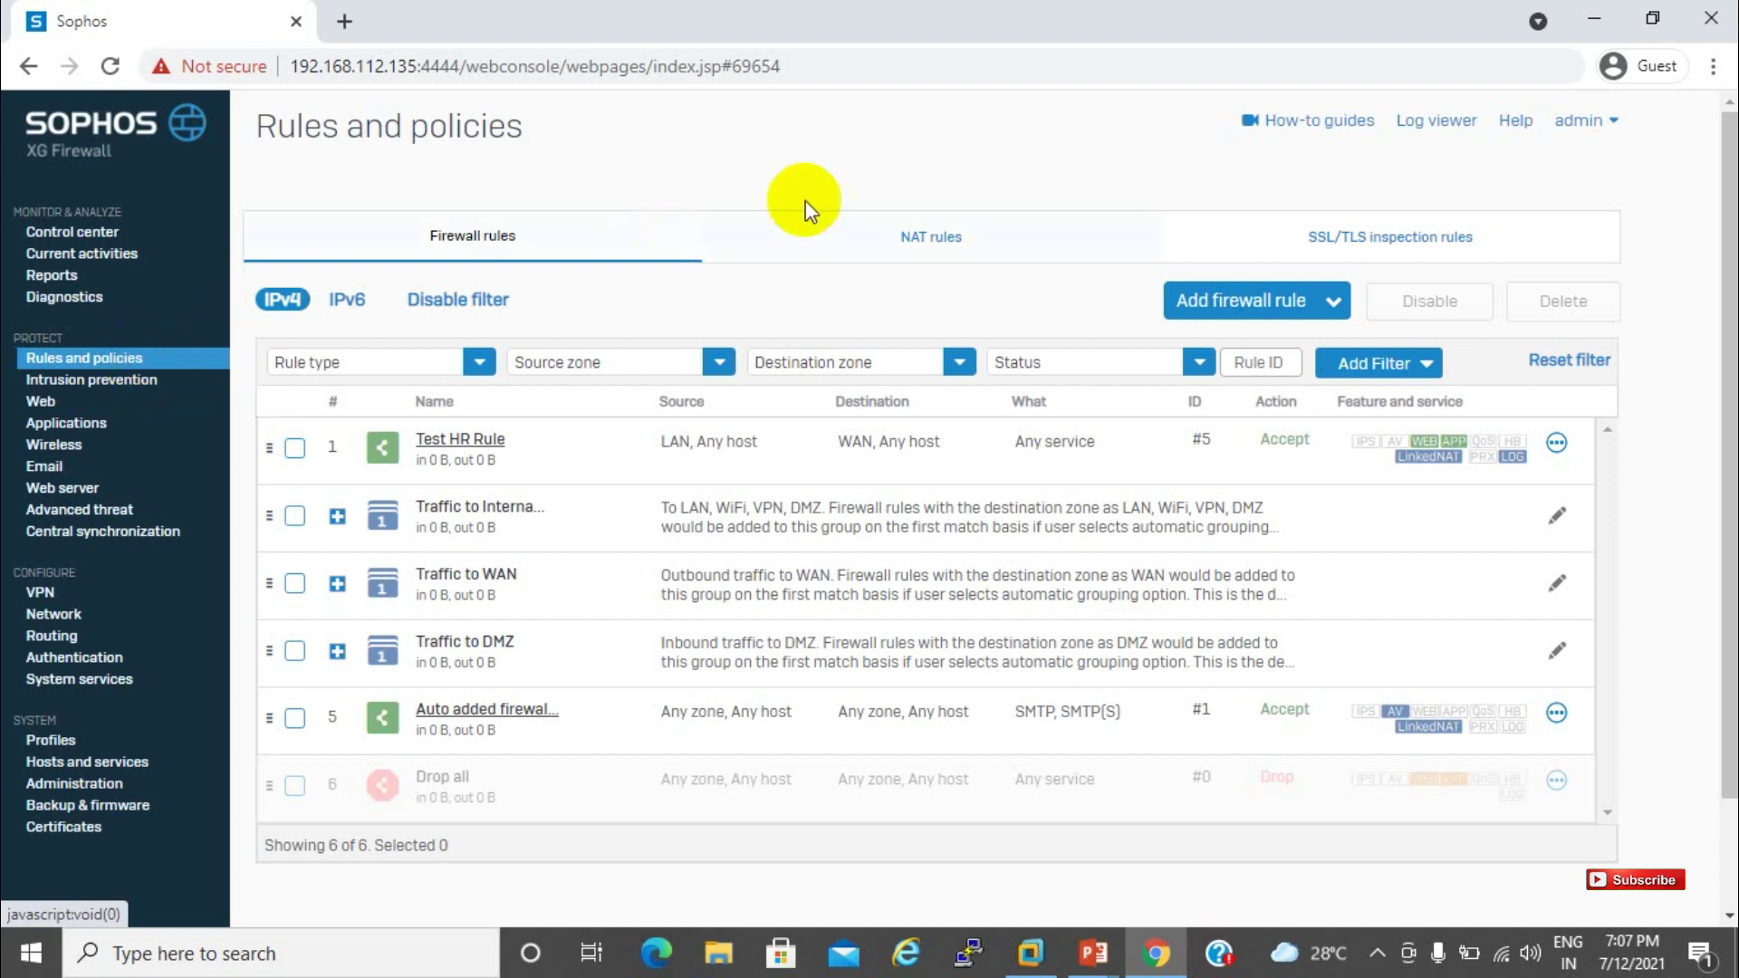
{"action": "left_click", "coordinate": [891, 243]}
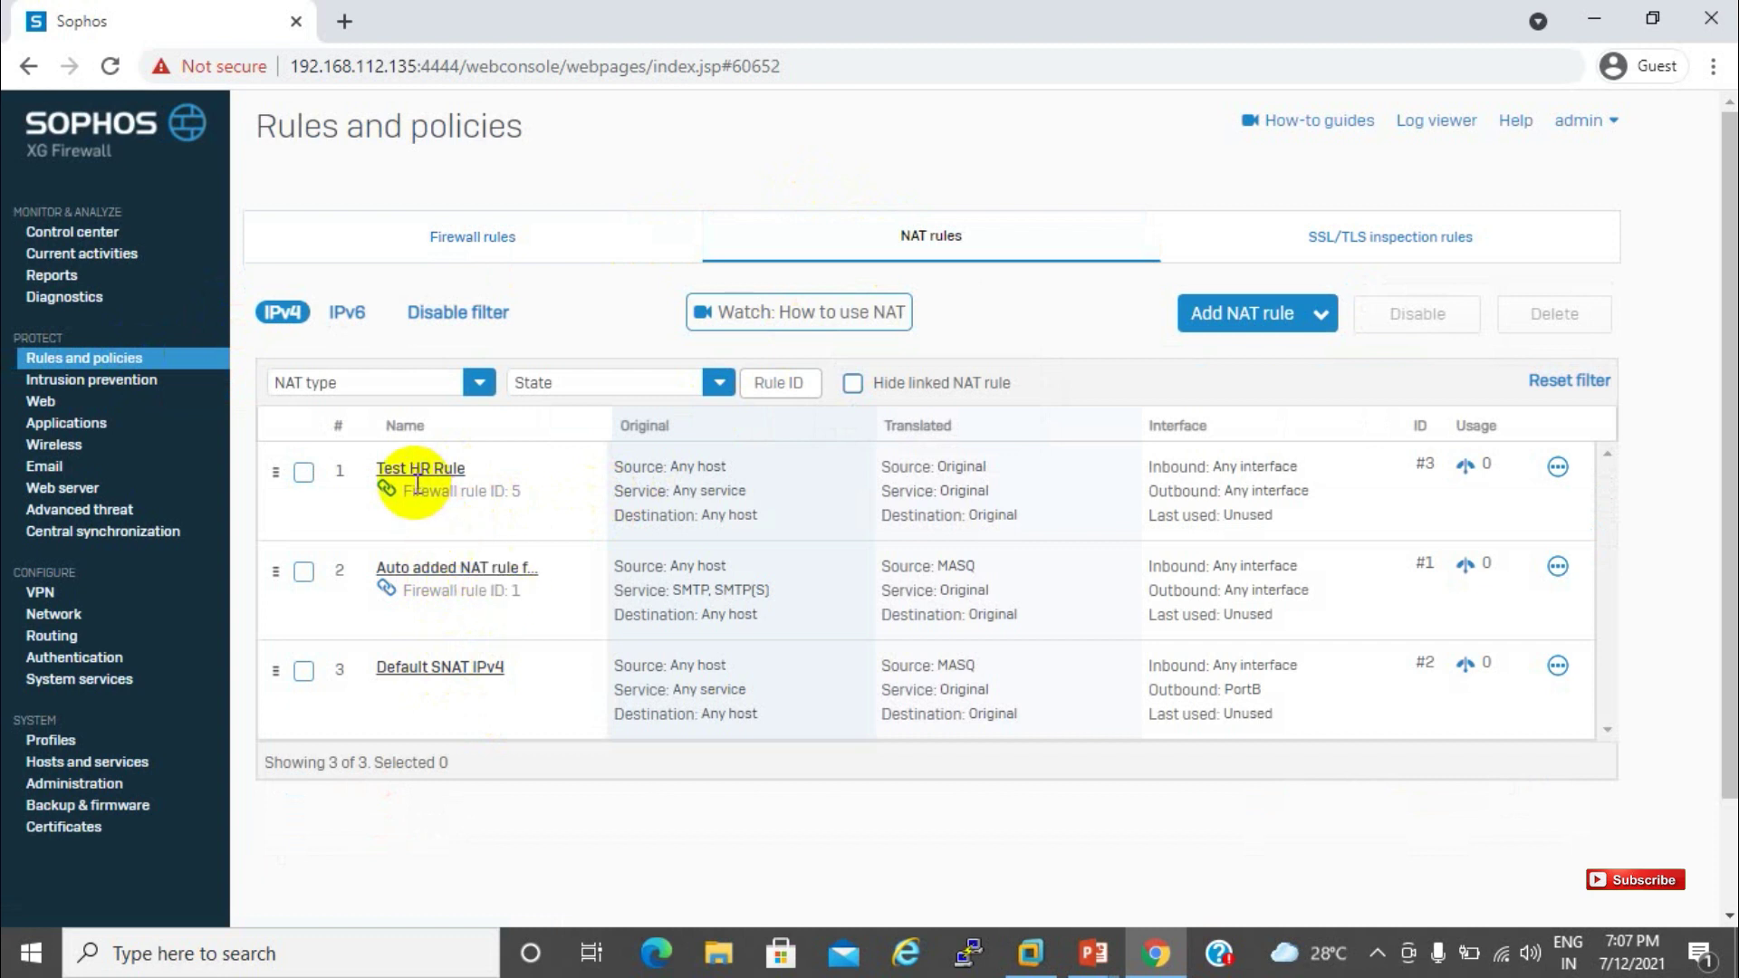
{"action": "left_click", "coordinate": [533, 234]}
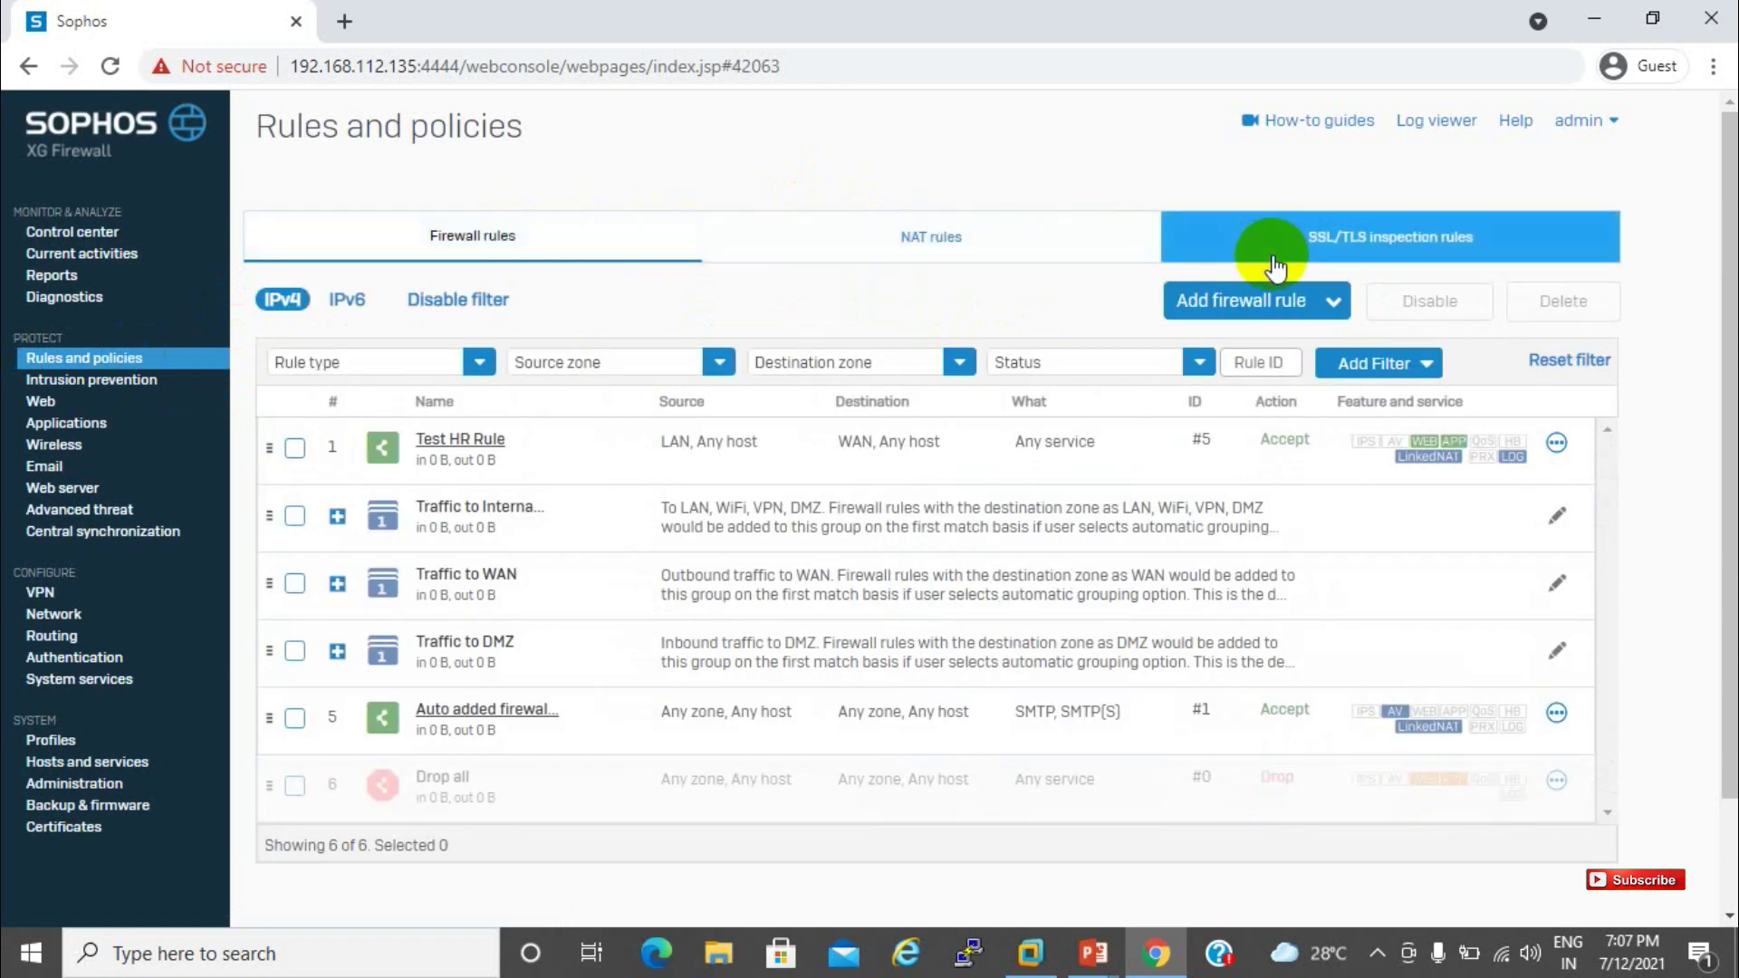
Step: Start the DNAT server access assistant and enter 192.168.112.130 as the internal server IP address
{"action": "left_click", "coordinate": [1272, 308]}
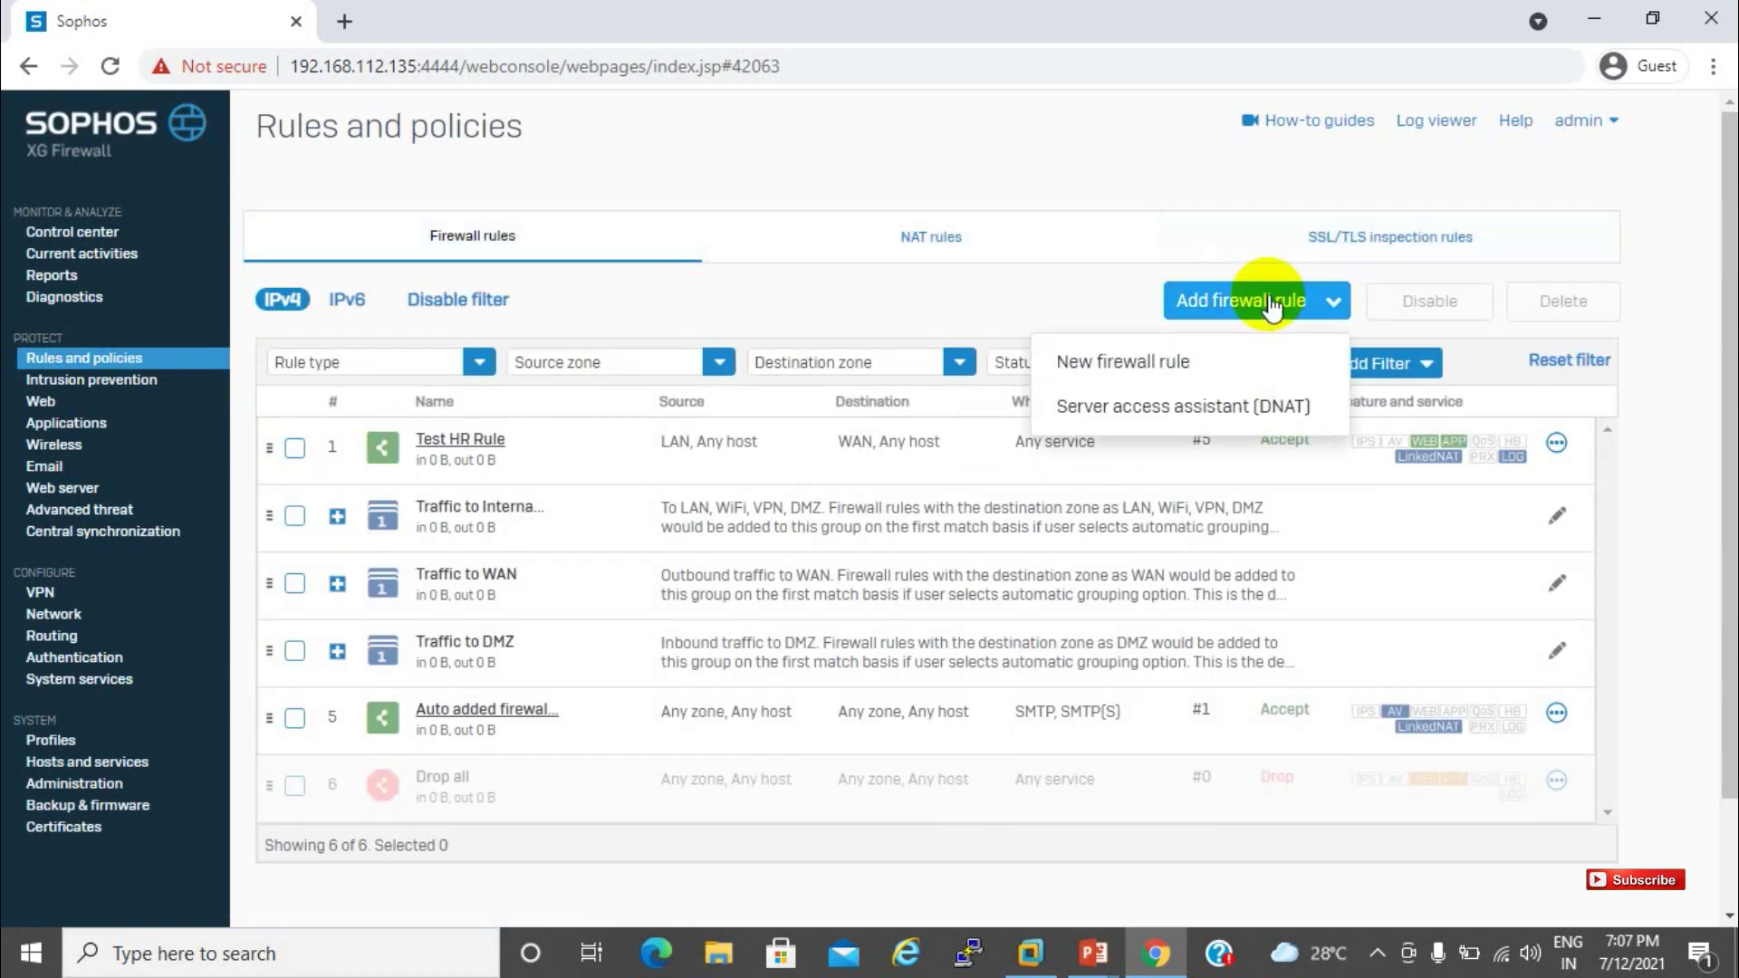
{"action": "left_click", "coordinate": [1241, 407]}
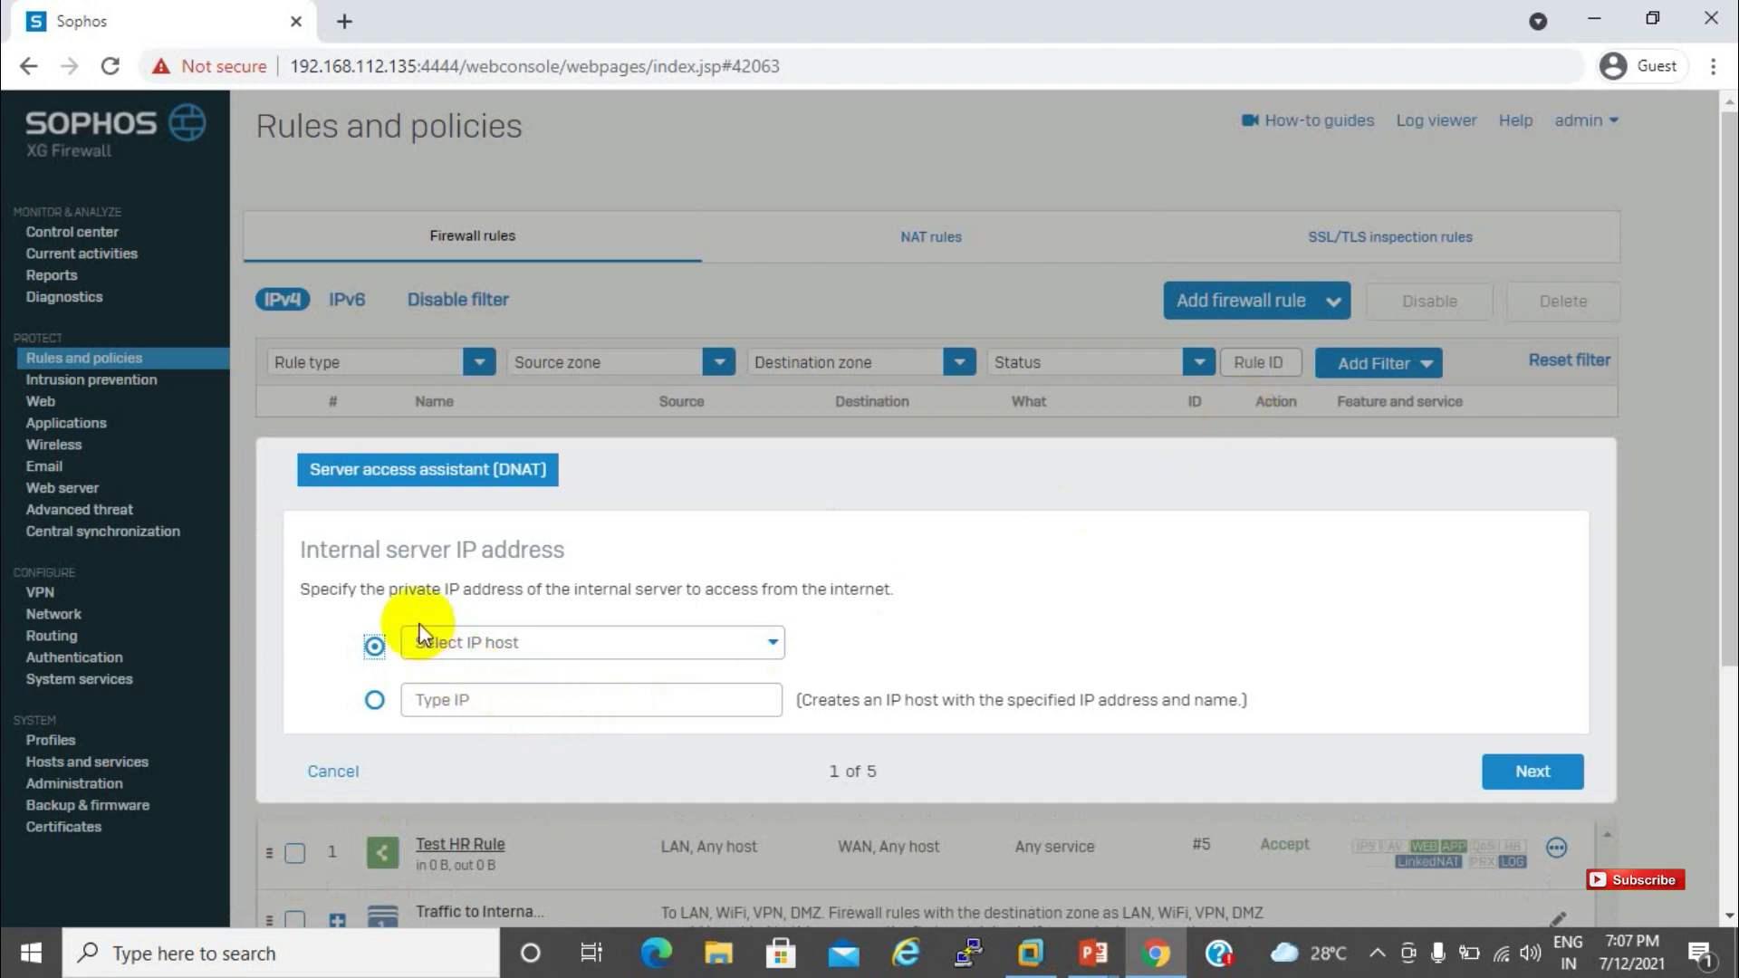
{"action": "left_click", "coordinate": [463, 699]}
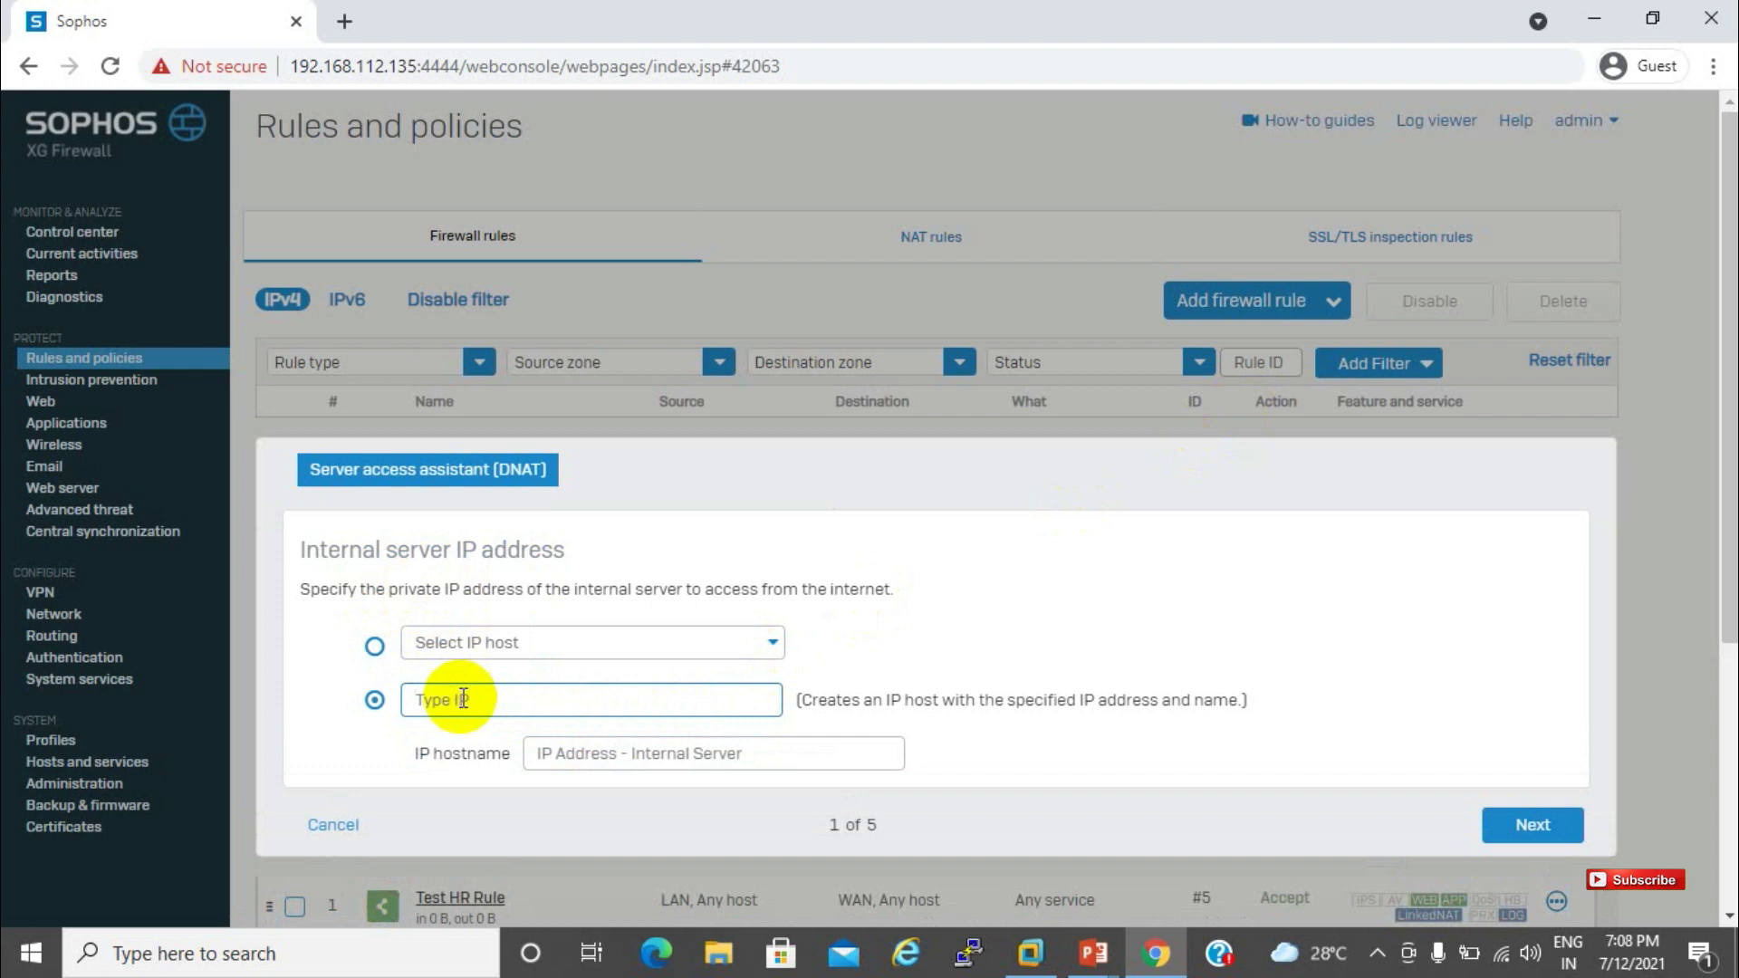
{"action": "type", "text": "192.168.112.130"}
Step: Name the internal server's IP host 192.168.112.130-Domain Server and continue to the public IP address stage
{"action": "left_click", "coordinate": [621, 753]}
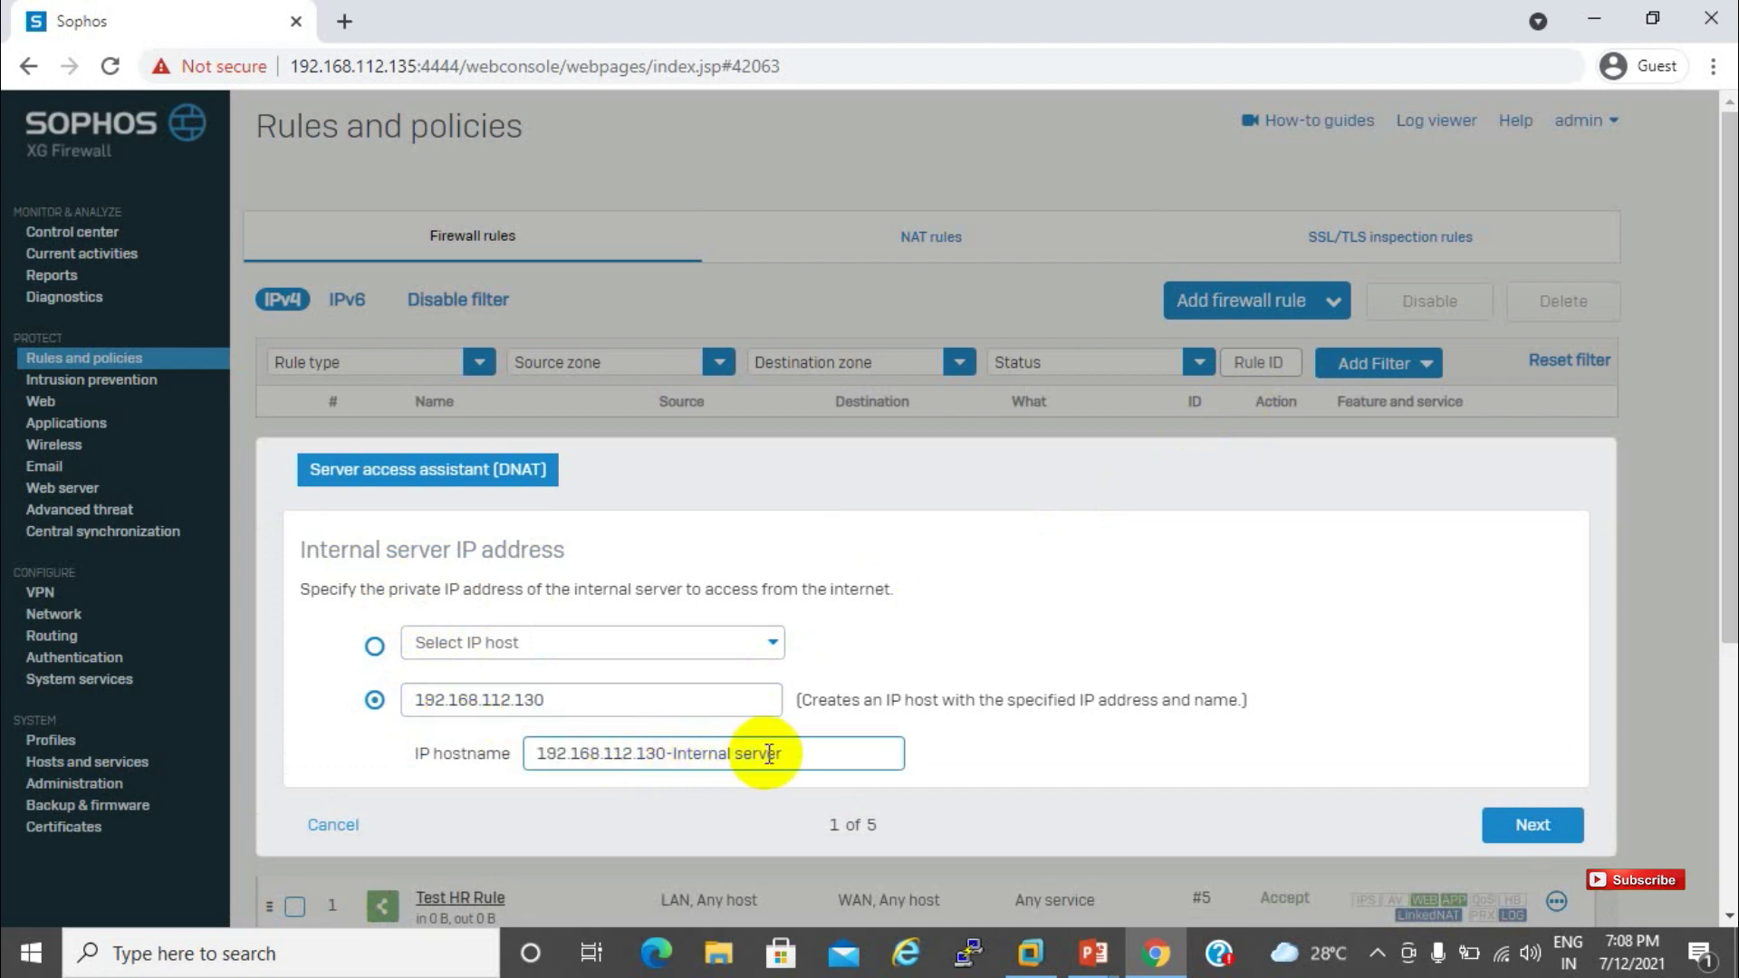
{"action": "key", "text": "BackSpace"}
{"action": "key", "text": "BackSpace"}
{"action": "key", "text": "BackSpace"}
{"action": "key", "text": "BackSpace"}
{"action": "key", "text": "BackSpace"}
{"action": "key", "text": "BackSpace"}
{"action": "key", "text": "BackSpace"}
{"action": "key", "text": "BackSpace"}
{"action": "key", "text": "BackSpace"}
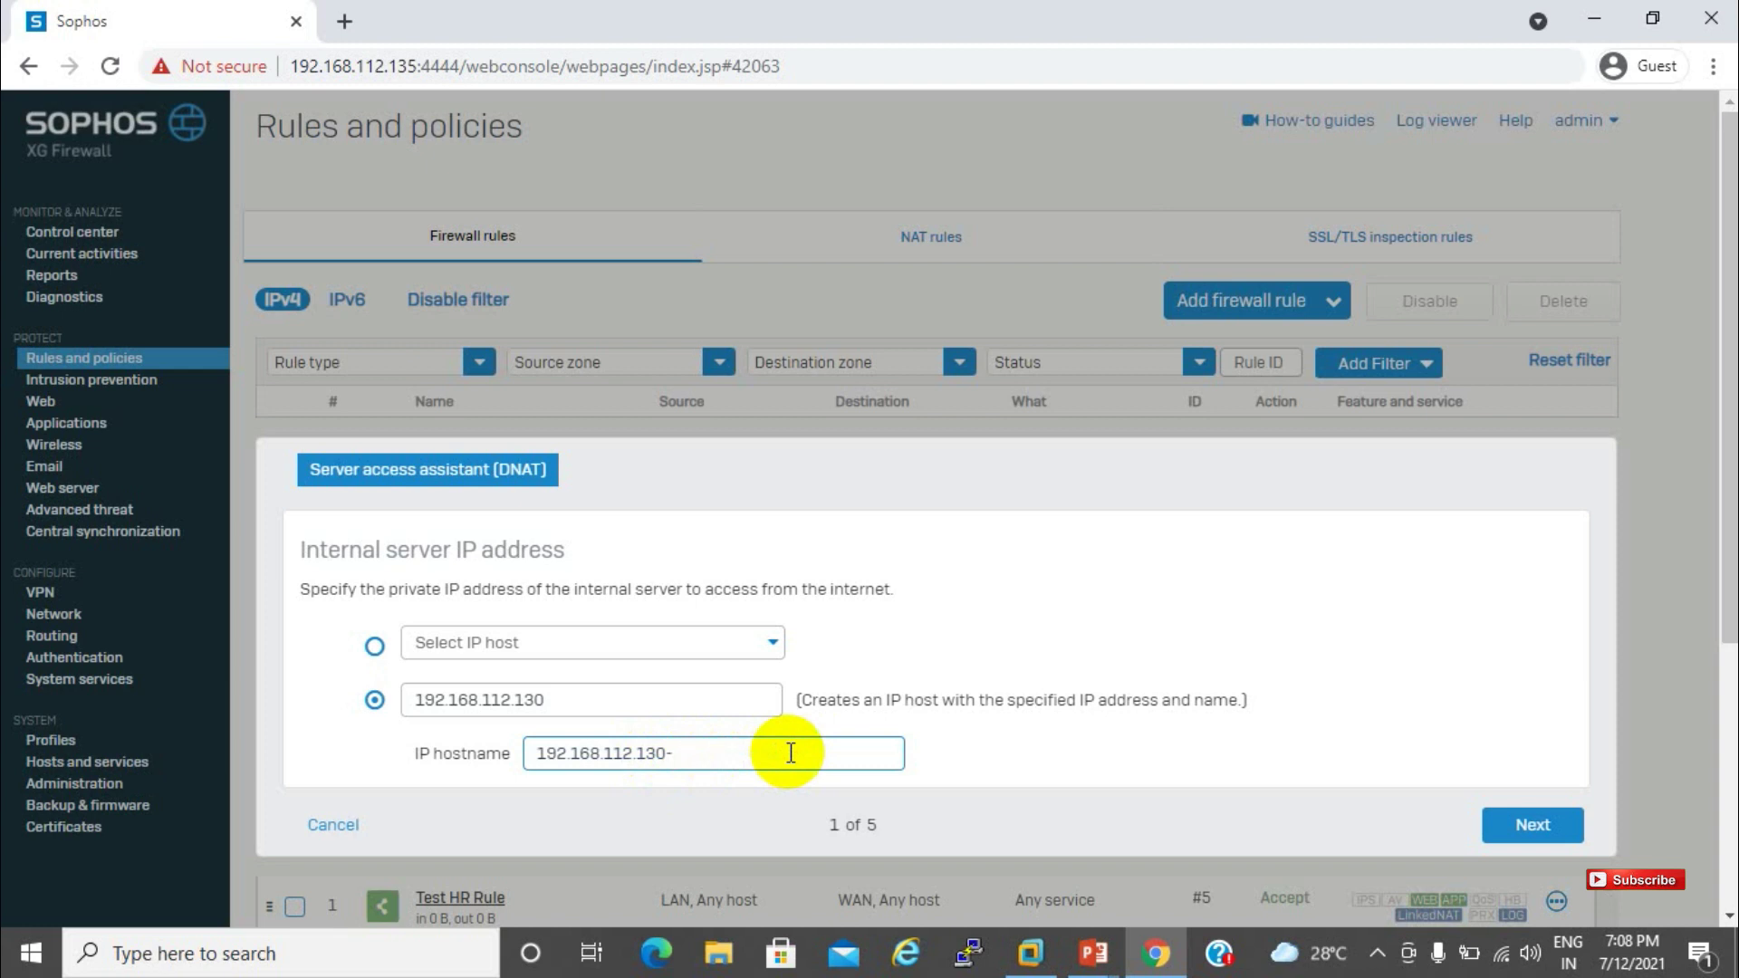
{"action": "type", "text": "Domain Server"}
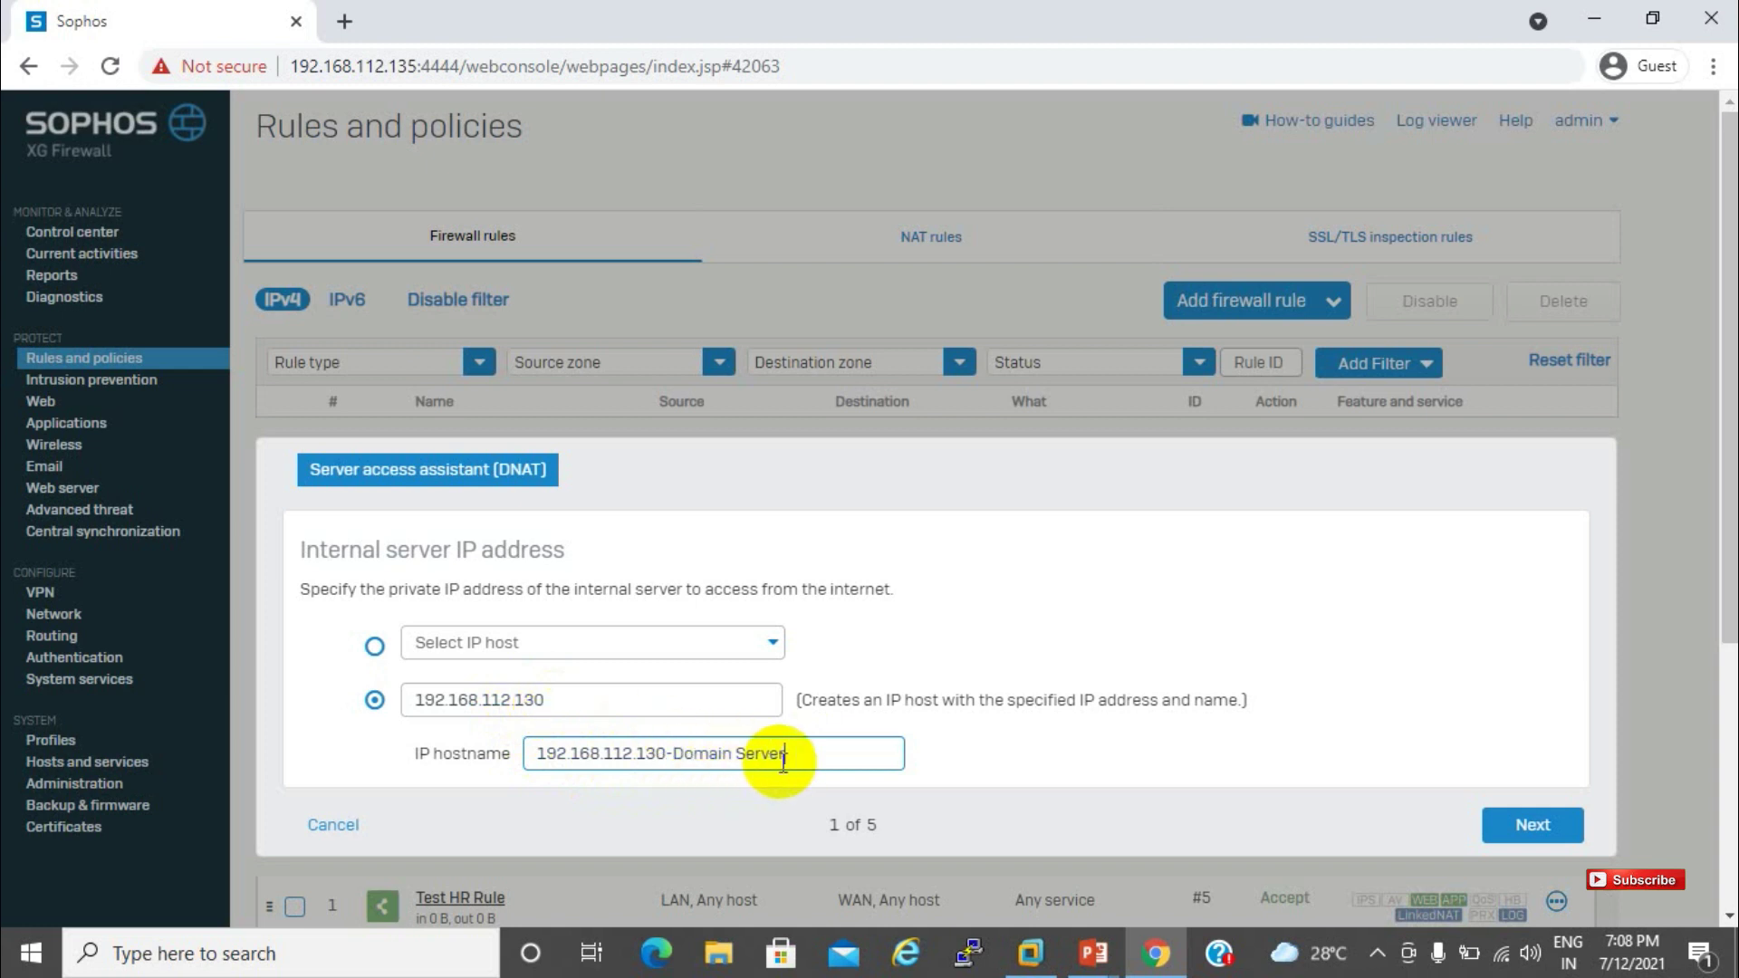
{"action": "left_click", "coordinate": [1532, 825]}
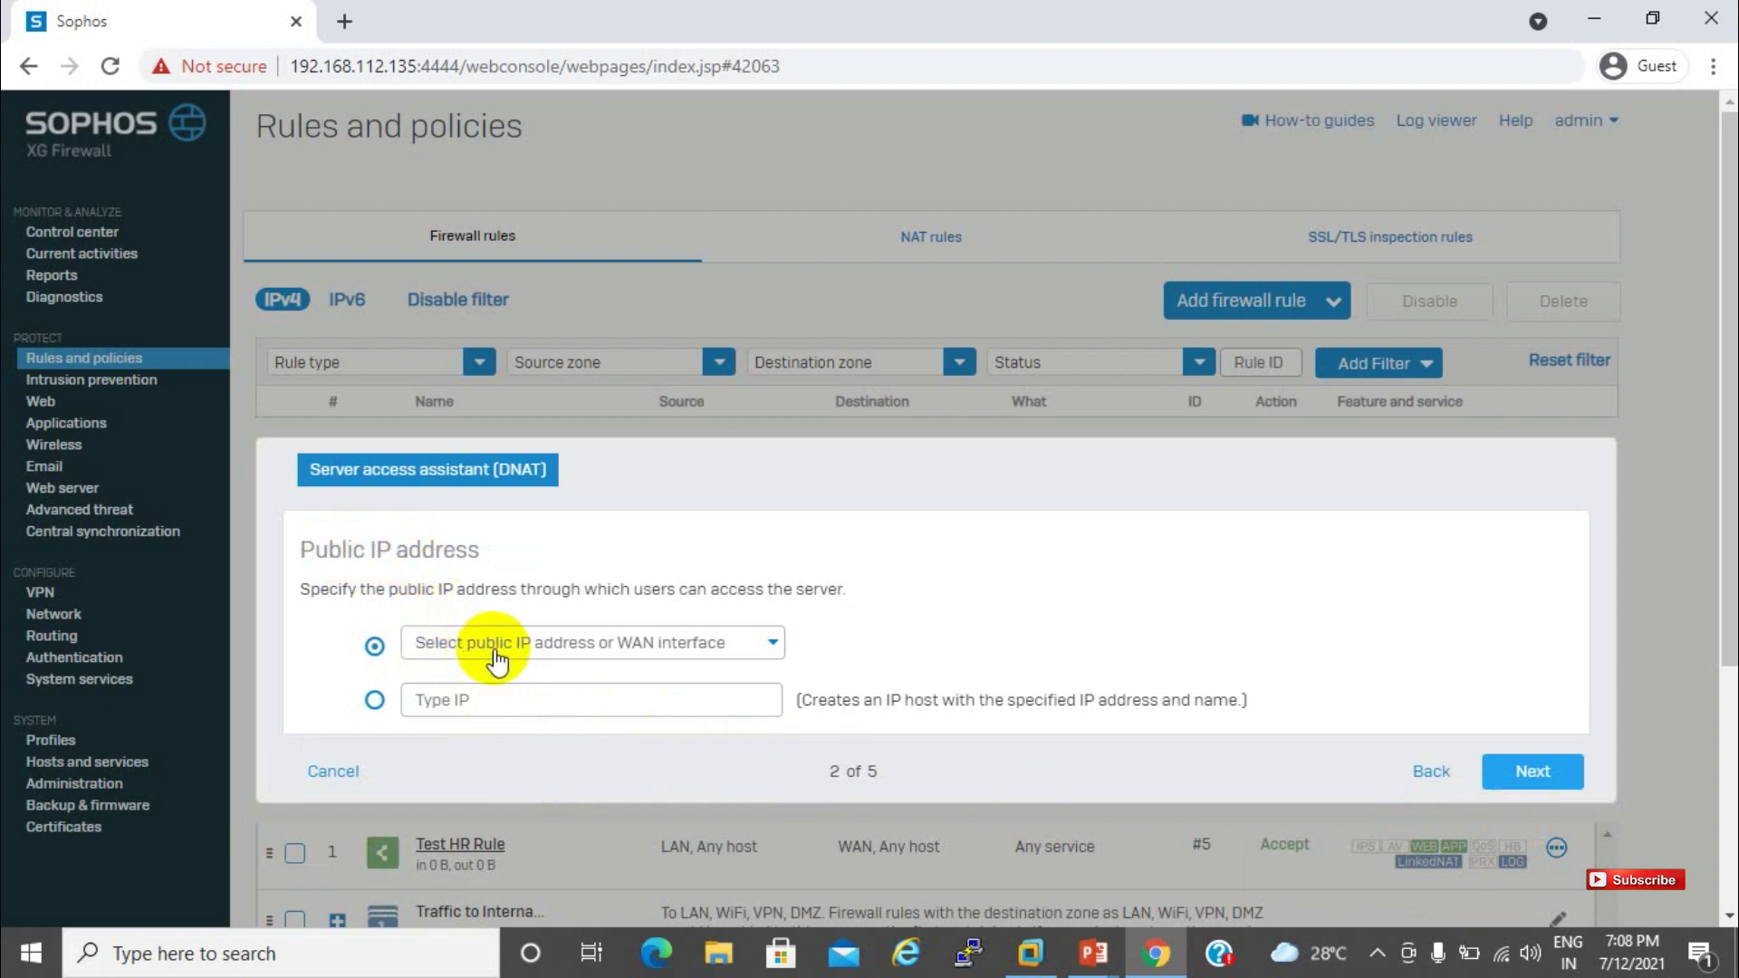
Step: Select #PortB - 192.168.244.99 as the public IP address and continue to the services stage
{"action": "left_click", "coordinate": [735, 651]}
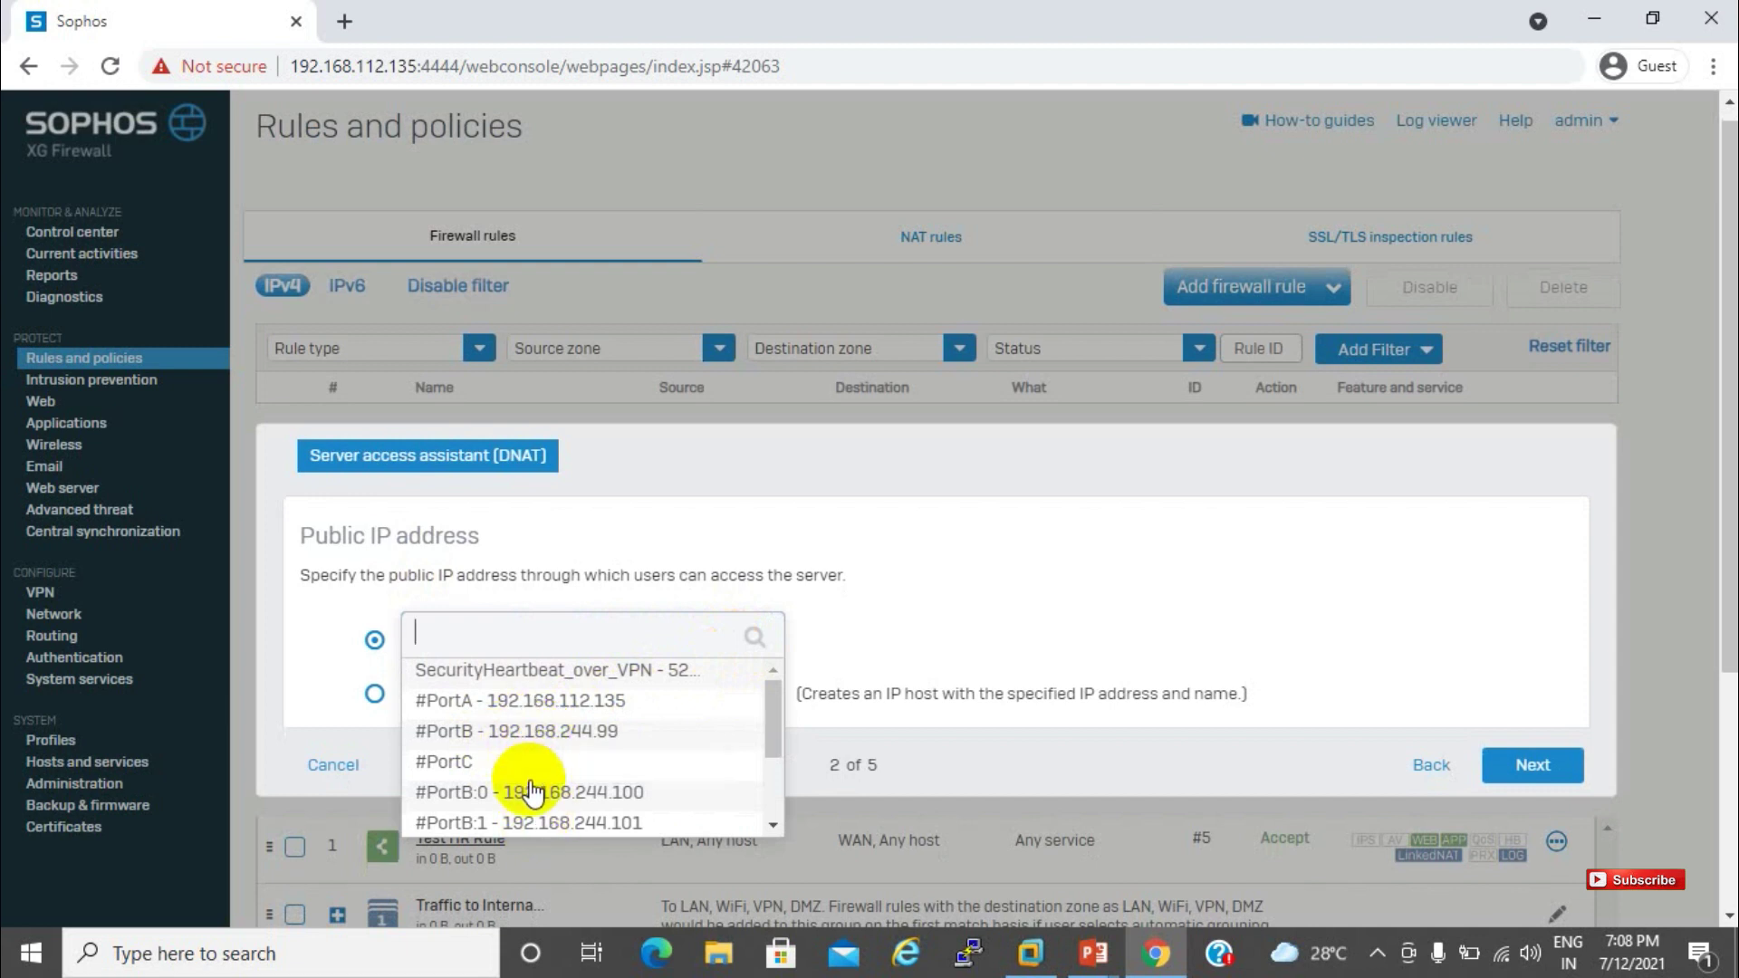
{"action": "left_click", "coordinate": [536, 730]}
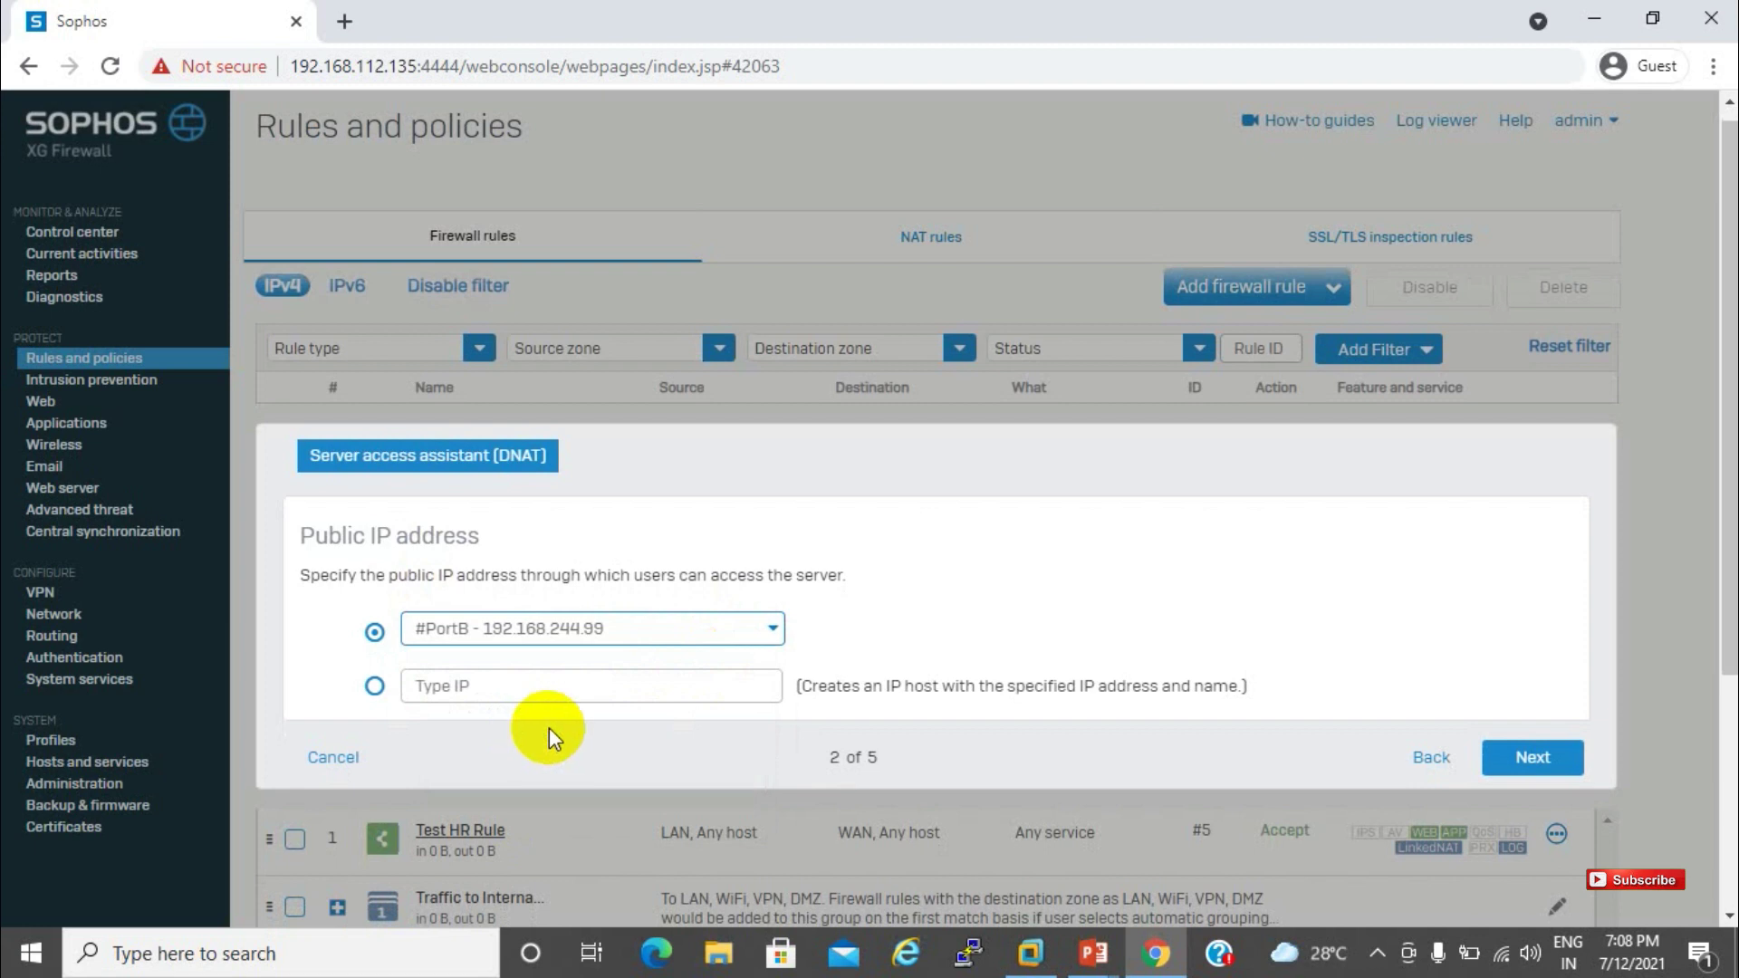
{"action": "left_click", "coordinate": [1550, 757]}
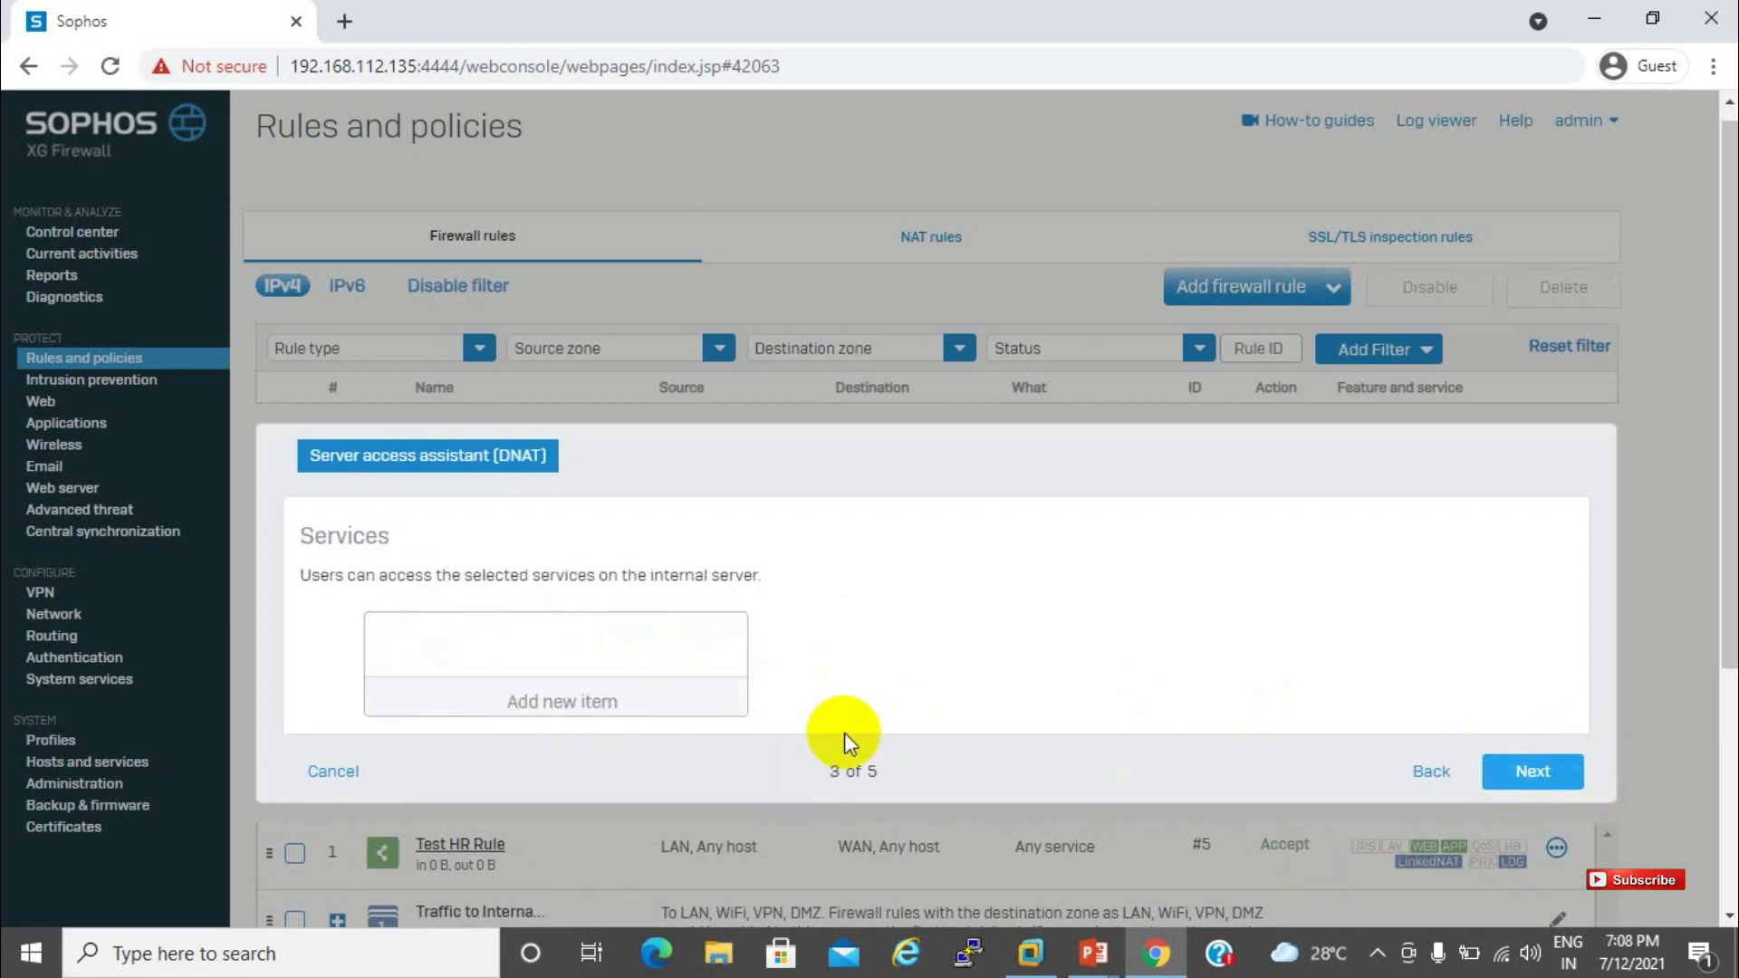
Step: Search the assistant's available services for RDP and clear the search
{"action": "left_click", "coordinate": [523, 702]}
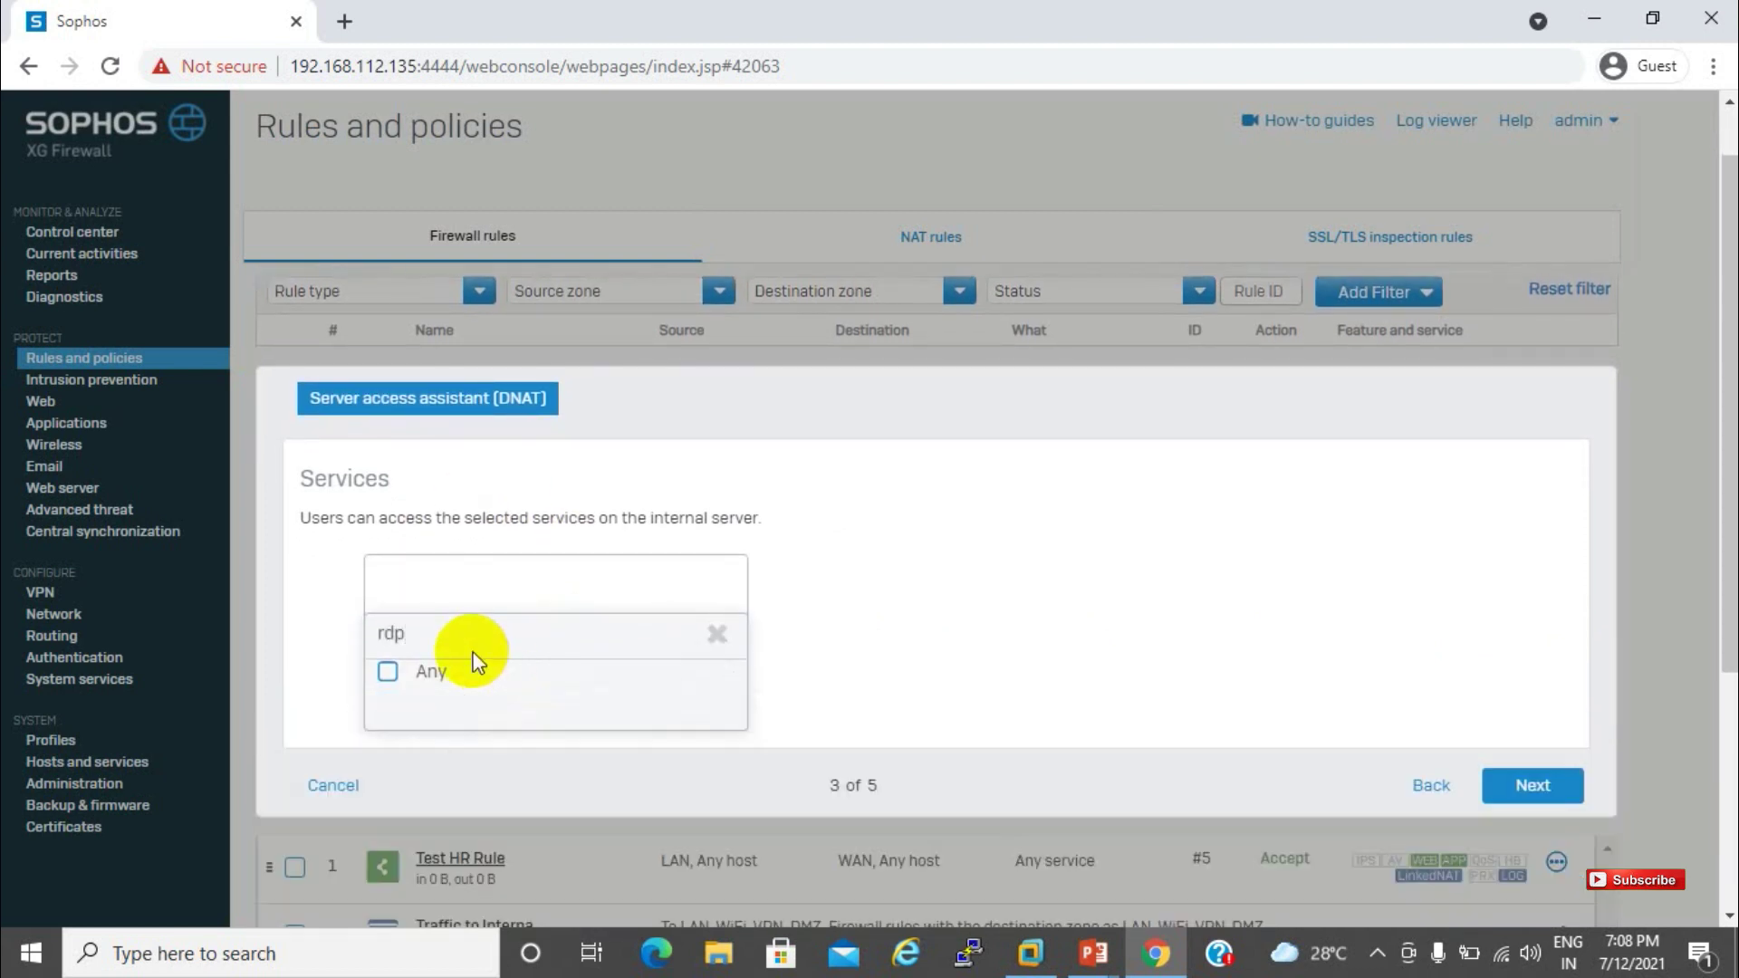
{"action": "key", "text": "BackSpace"}
{"action": "key", "text": "BackSpace"}
{"action": "key", "text": "BackSpace"}
{"action": "type", "text": "RDP"}
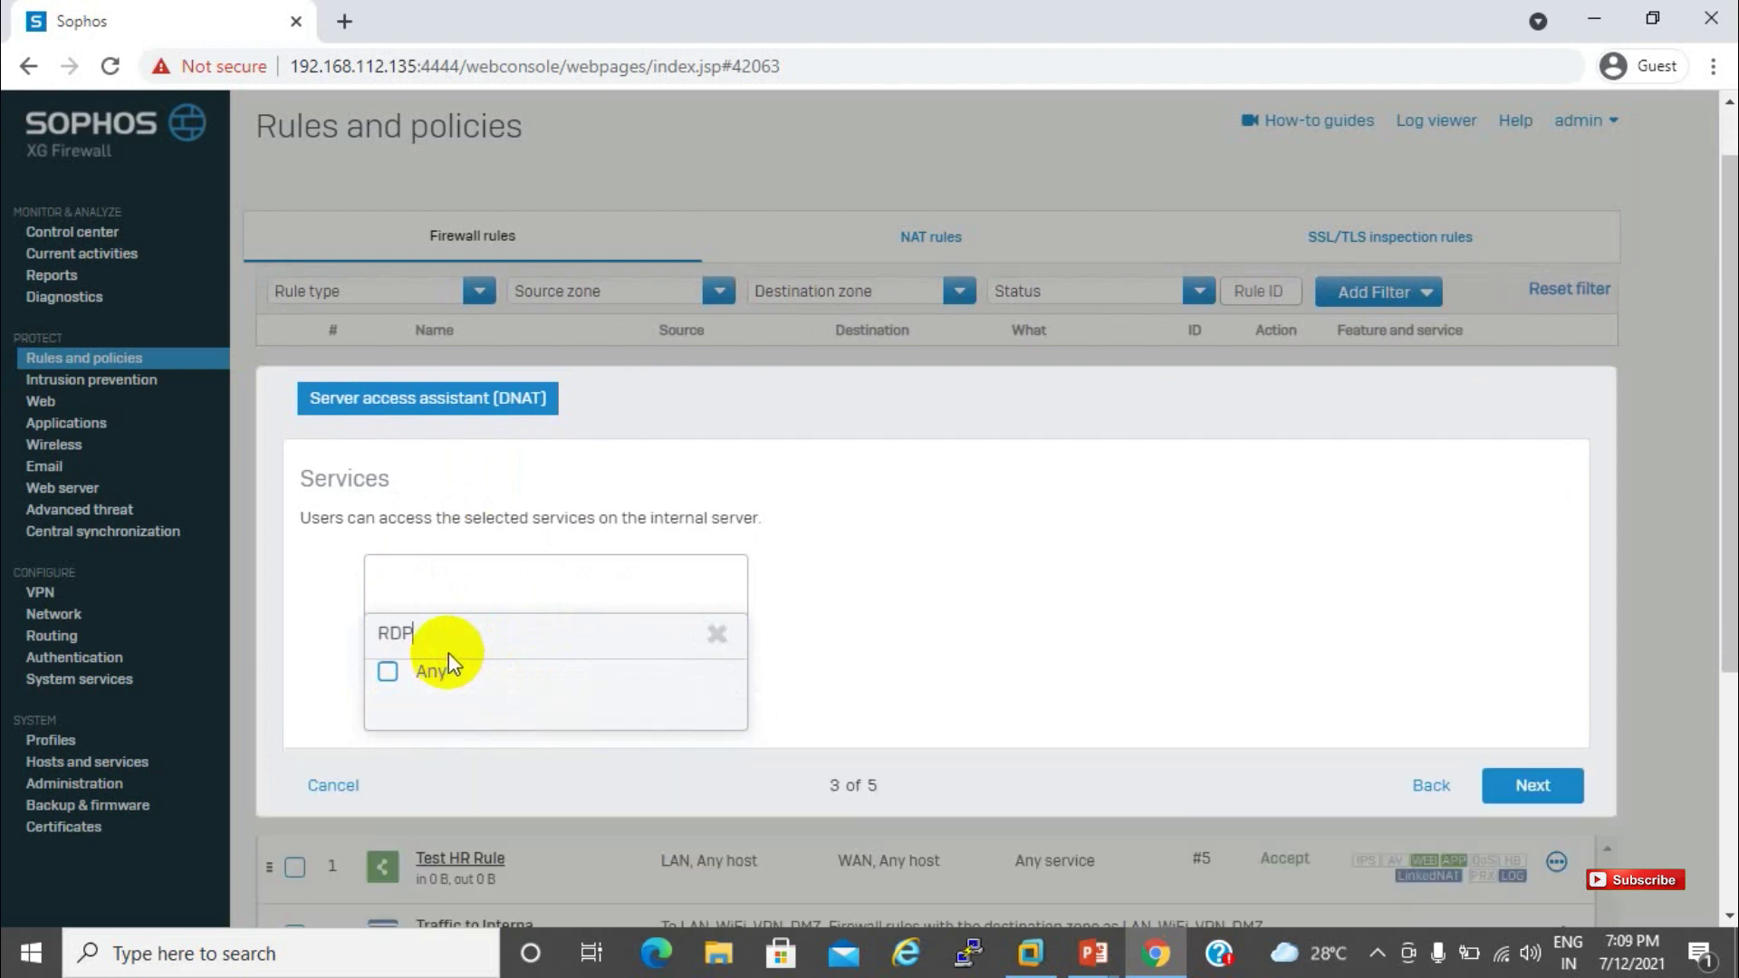
{"action": "left_click", "coordinate": [717, 634]}
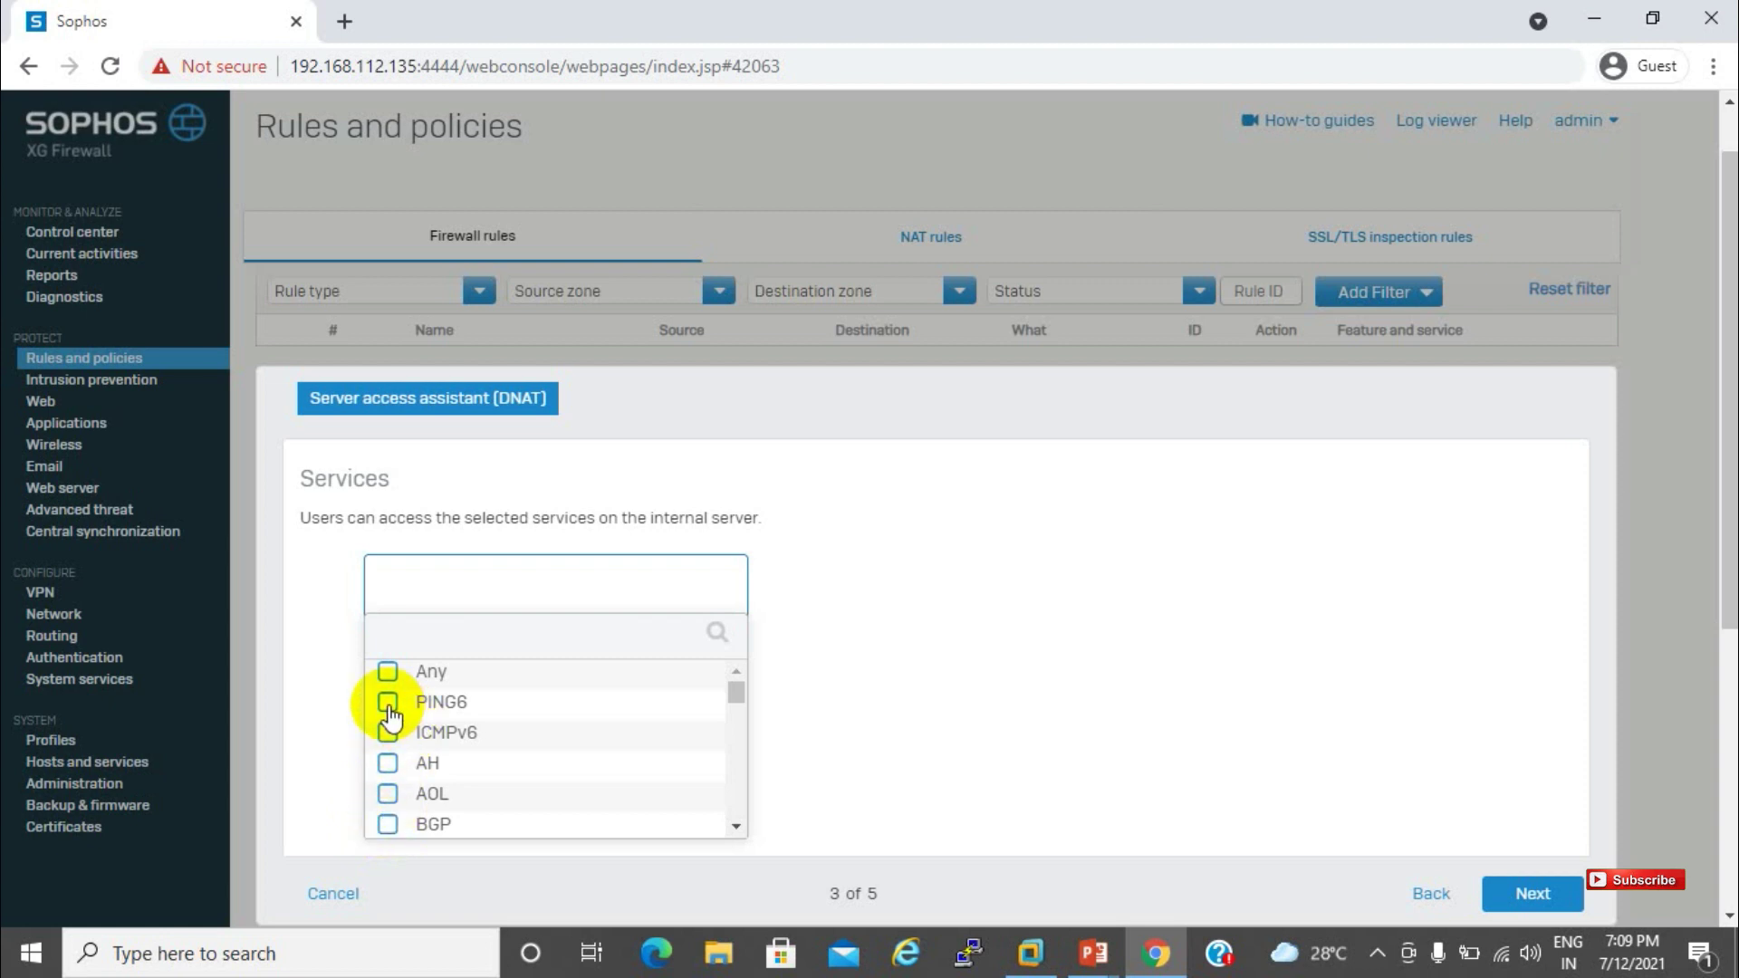
Step: Go back to the internal server stage and cancel the DNAT assistant
{"action": "left_click", "coordinate": [1427, 894]}
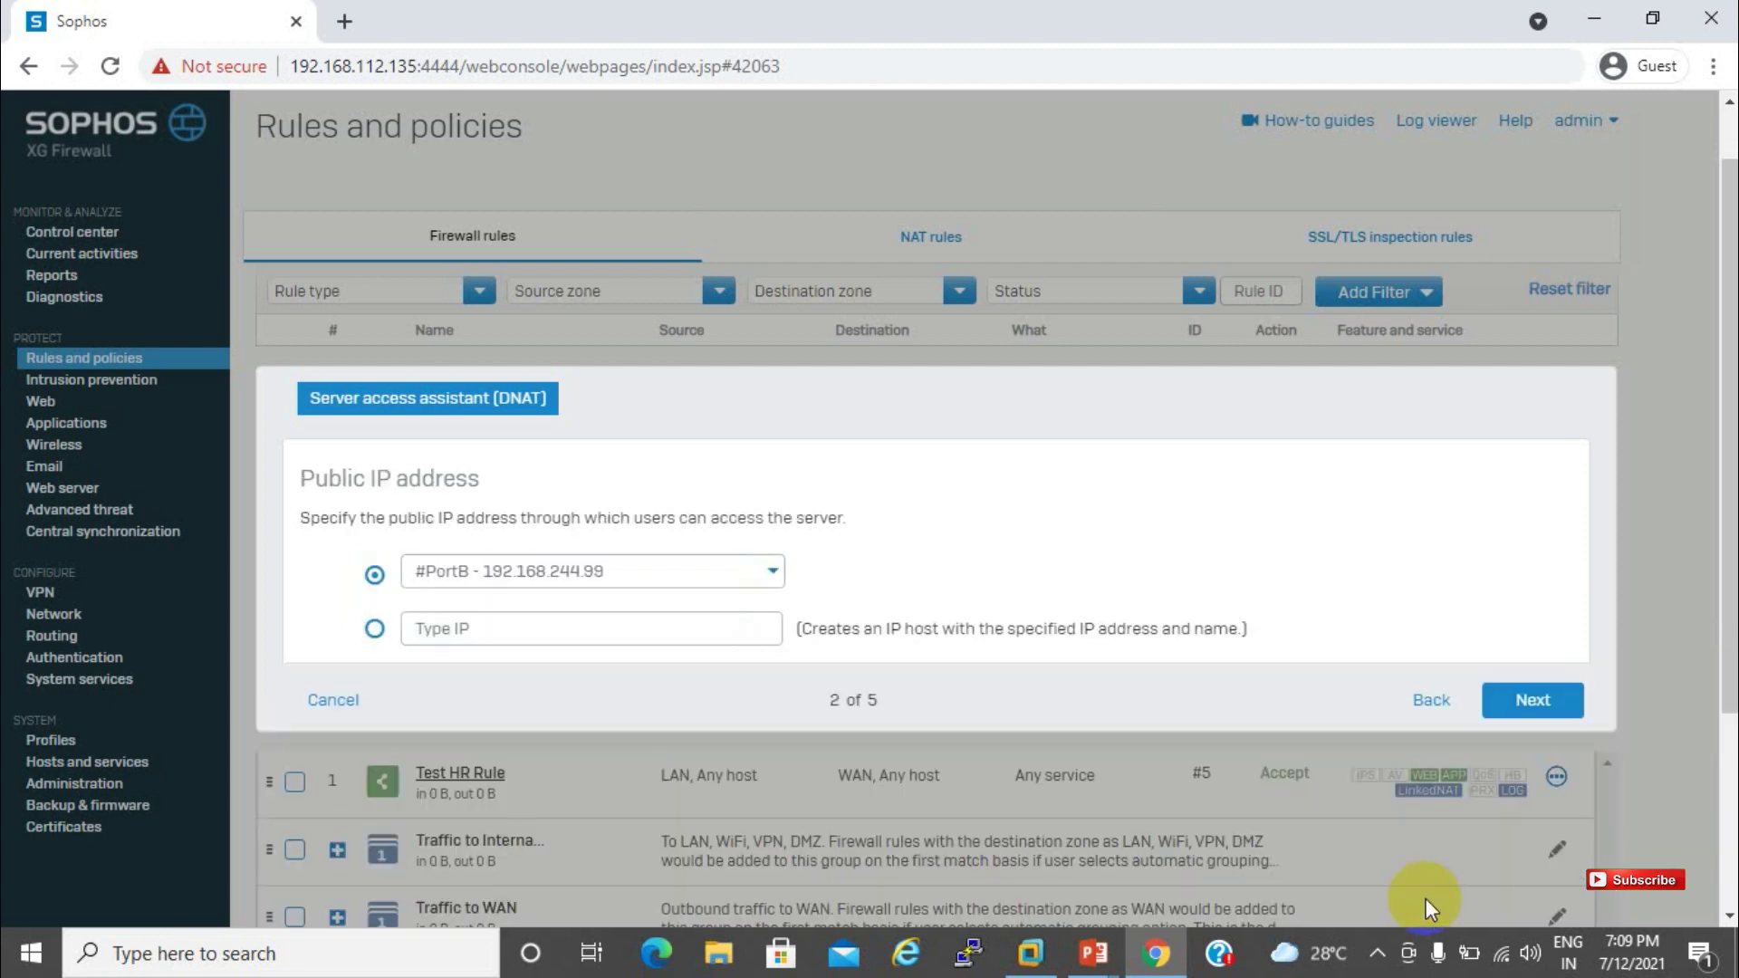
{"action": "left_click", "coordinate": [1427, 702]}
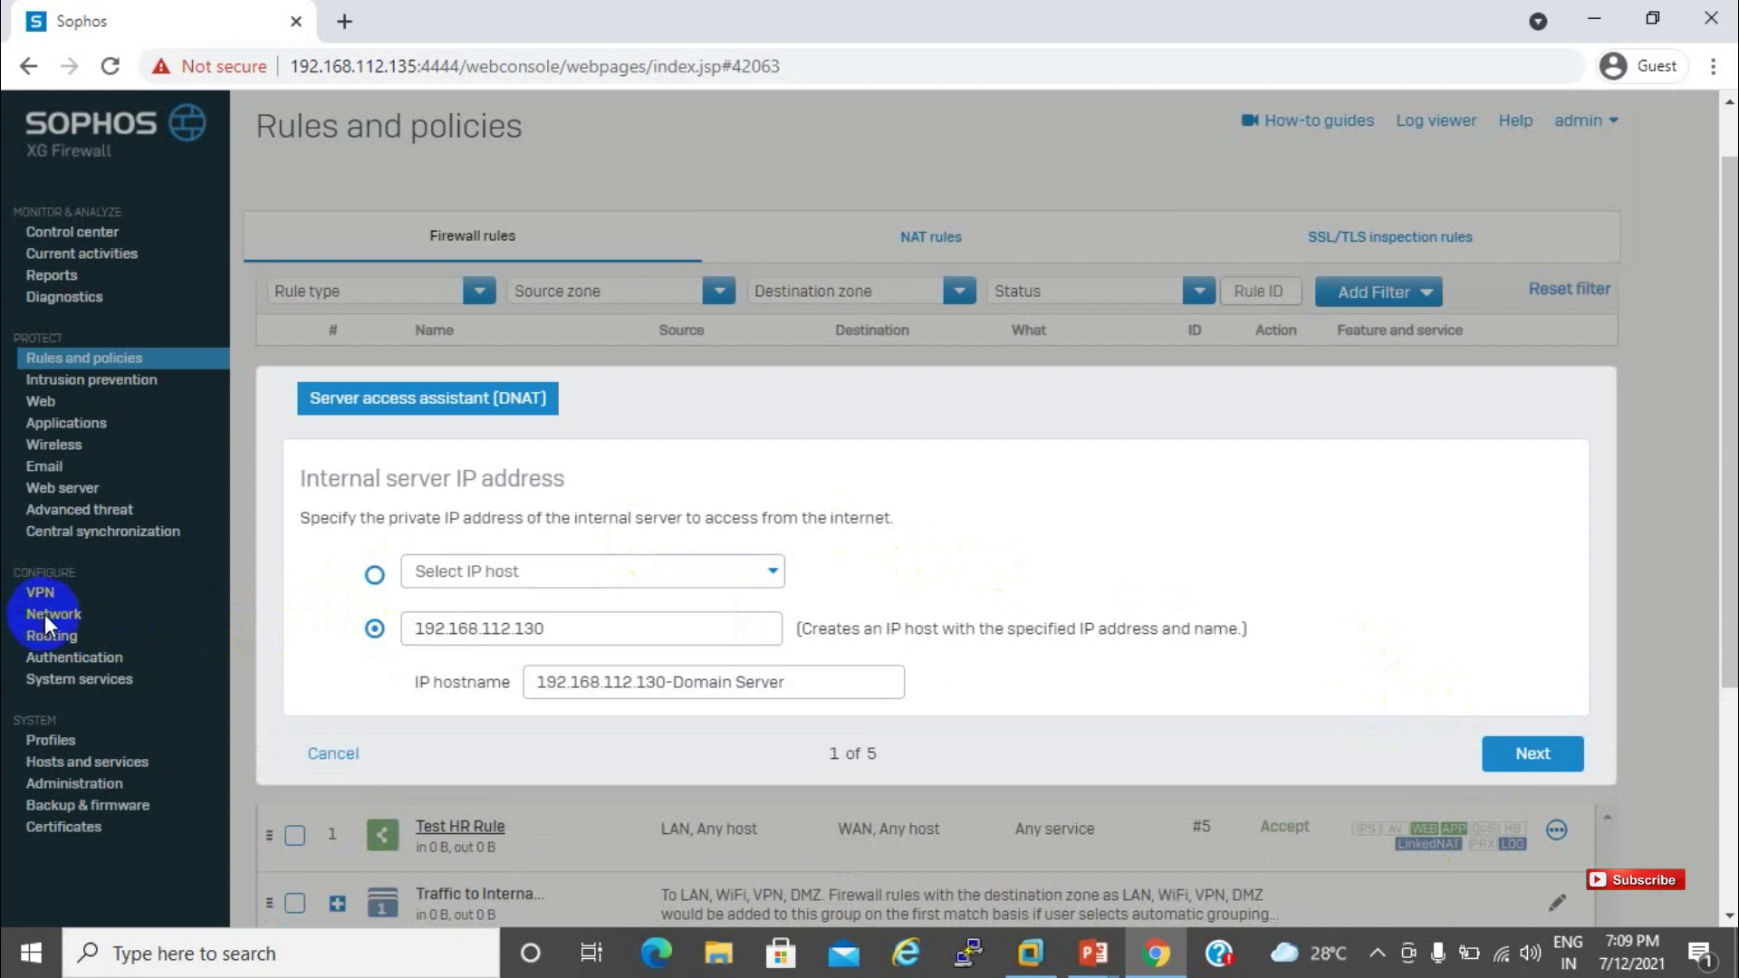
{"action": "left_click", "coordinate": [333, 753]}
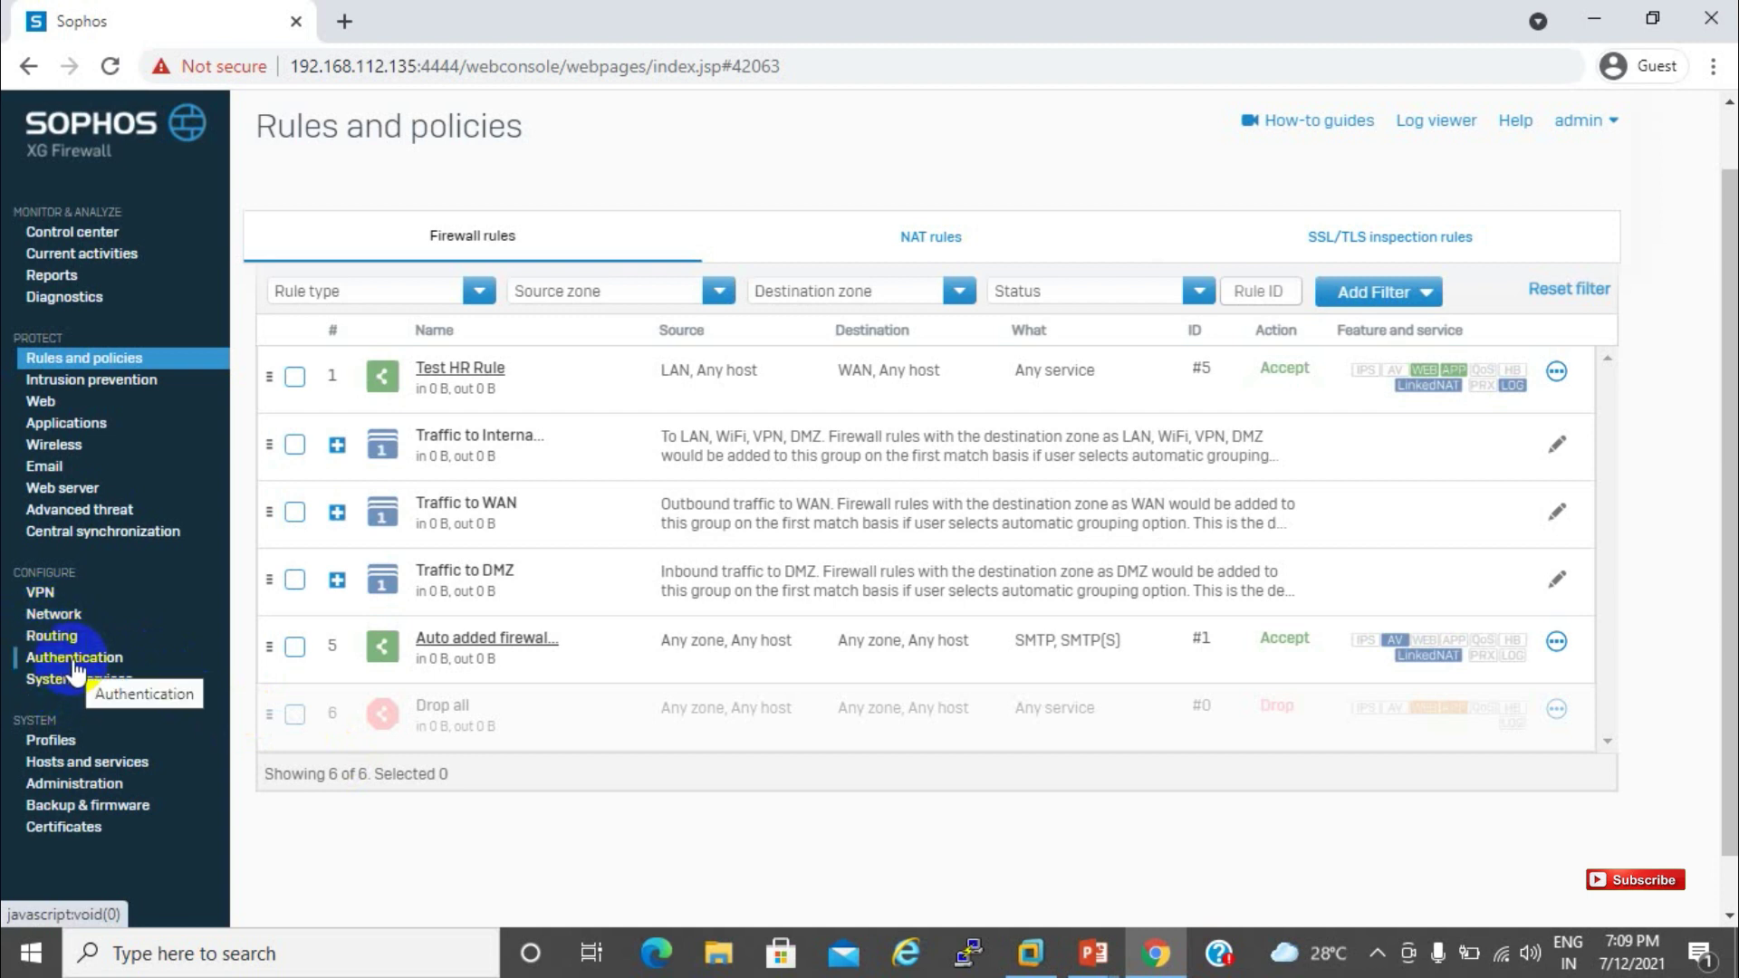
Step: Create and save a TCP/UDP service named RDP using TCP with destination port 3389
{"action": "left_click", "coordinate": [62, 763]}
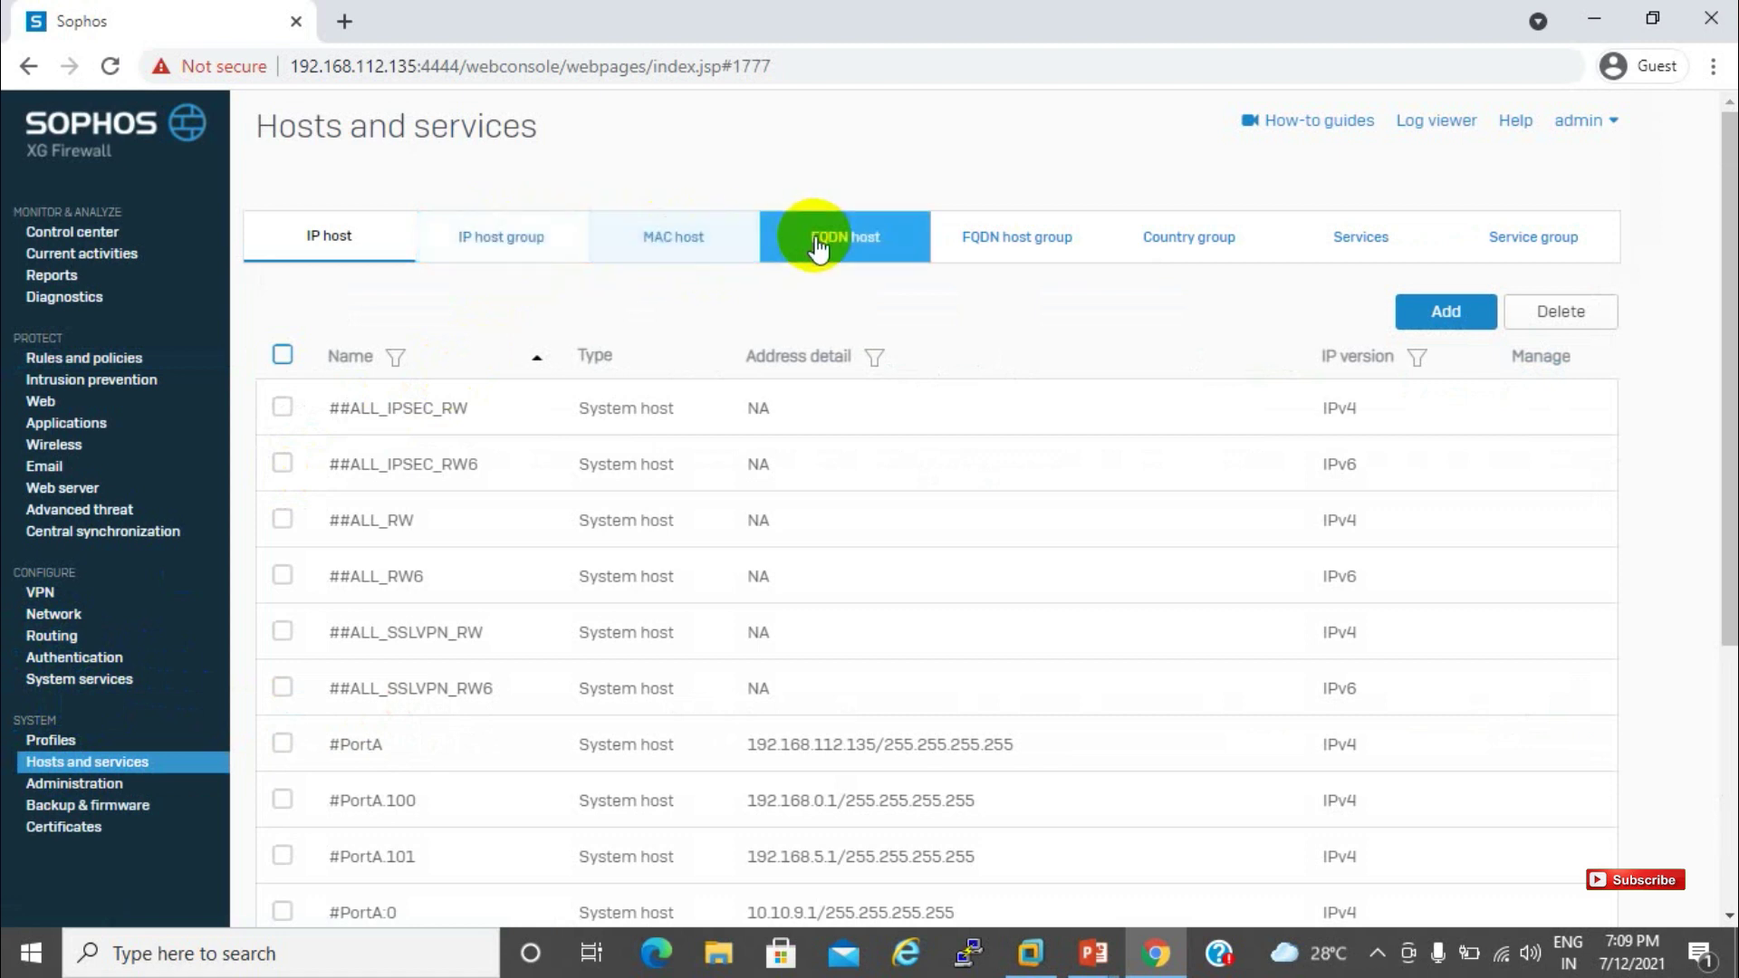
{"action": "left_click", "coordinate": [1382, 236]}
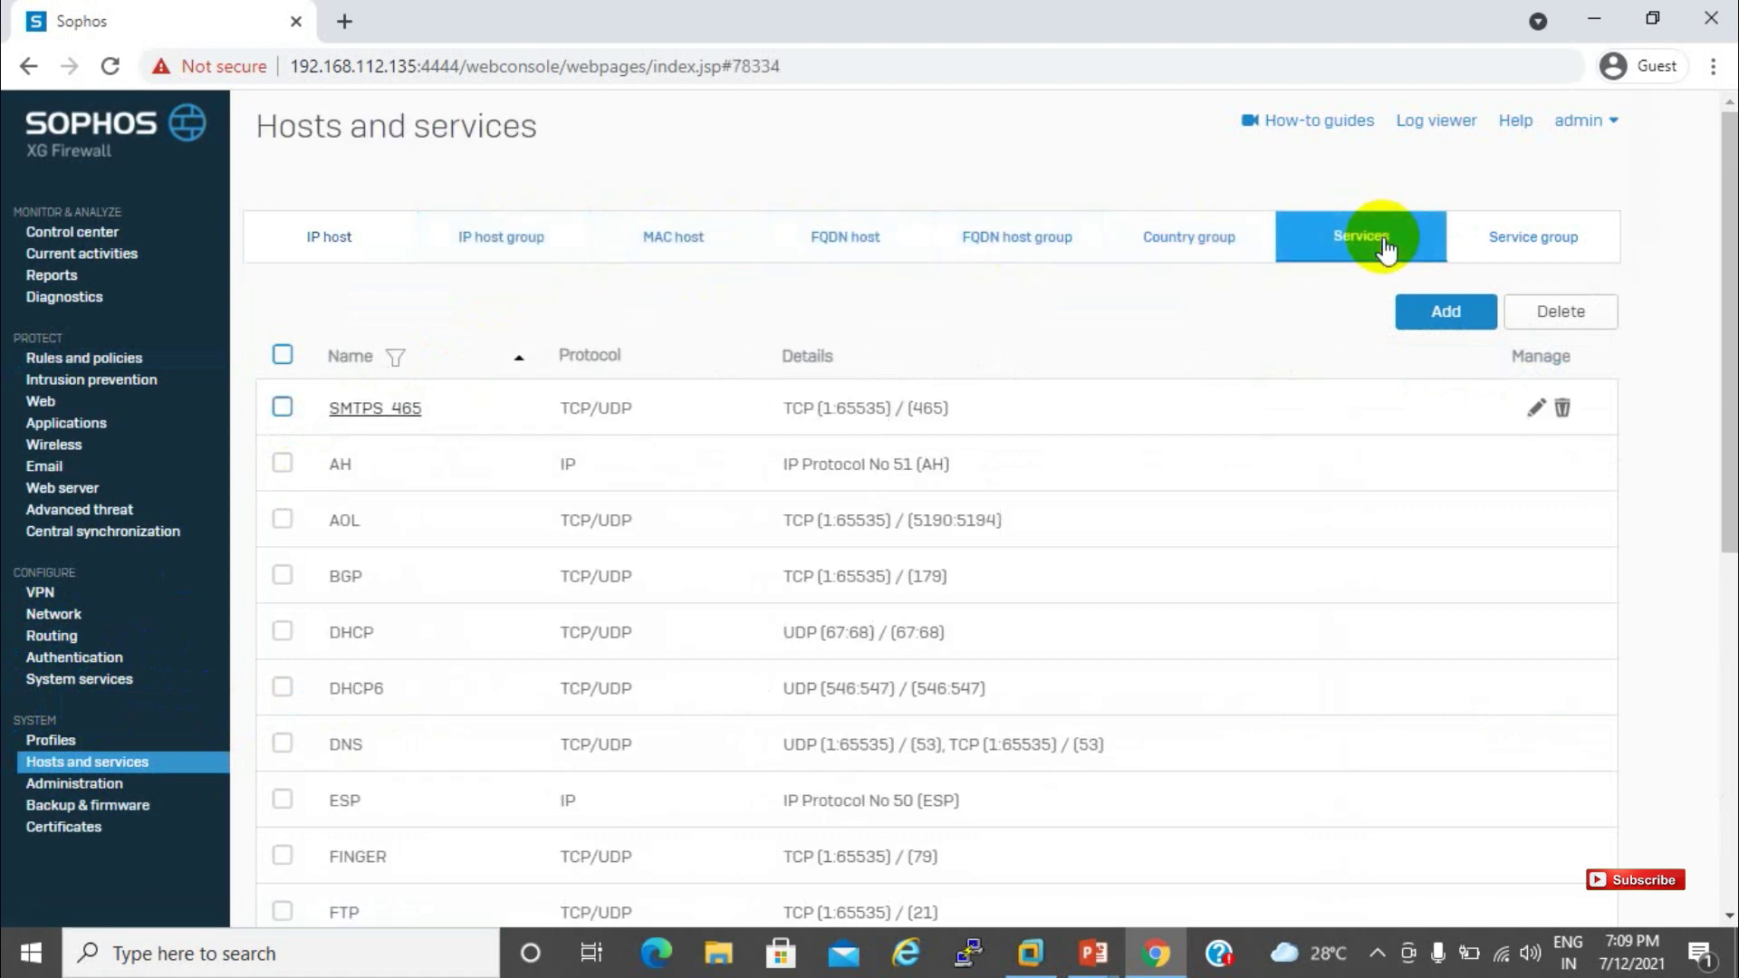
{"action": "left_click", "coordinate": [1443, 321]}
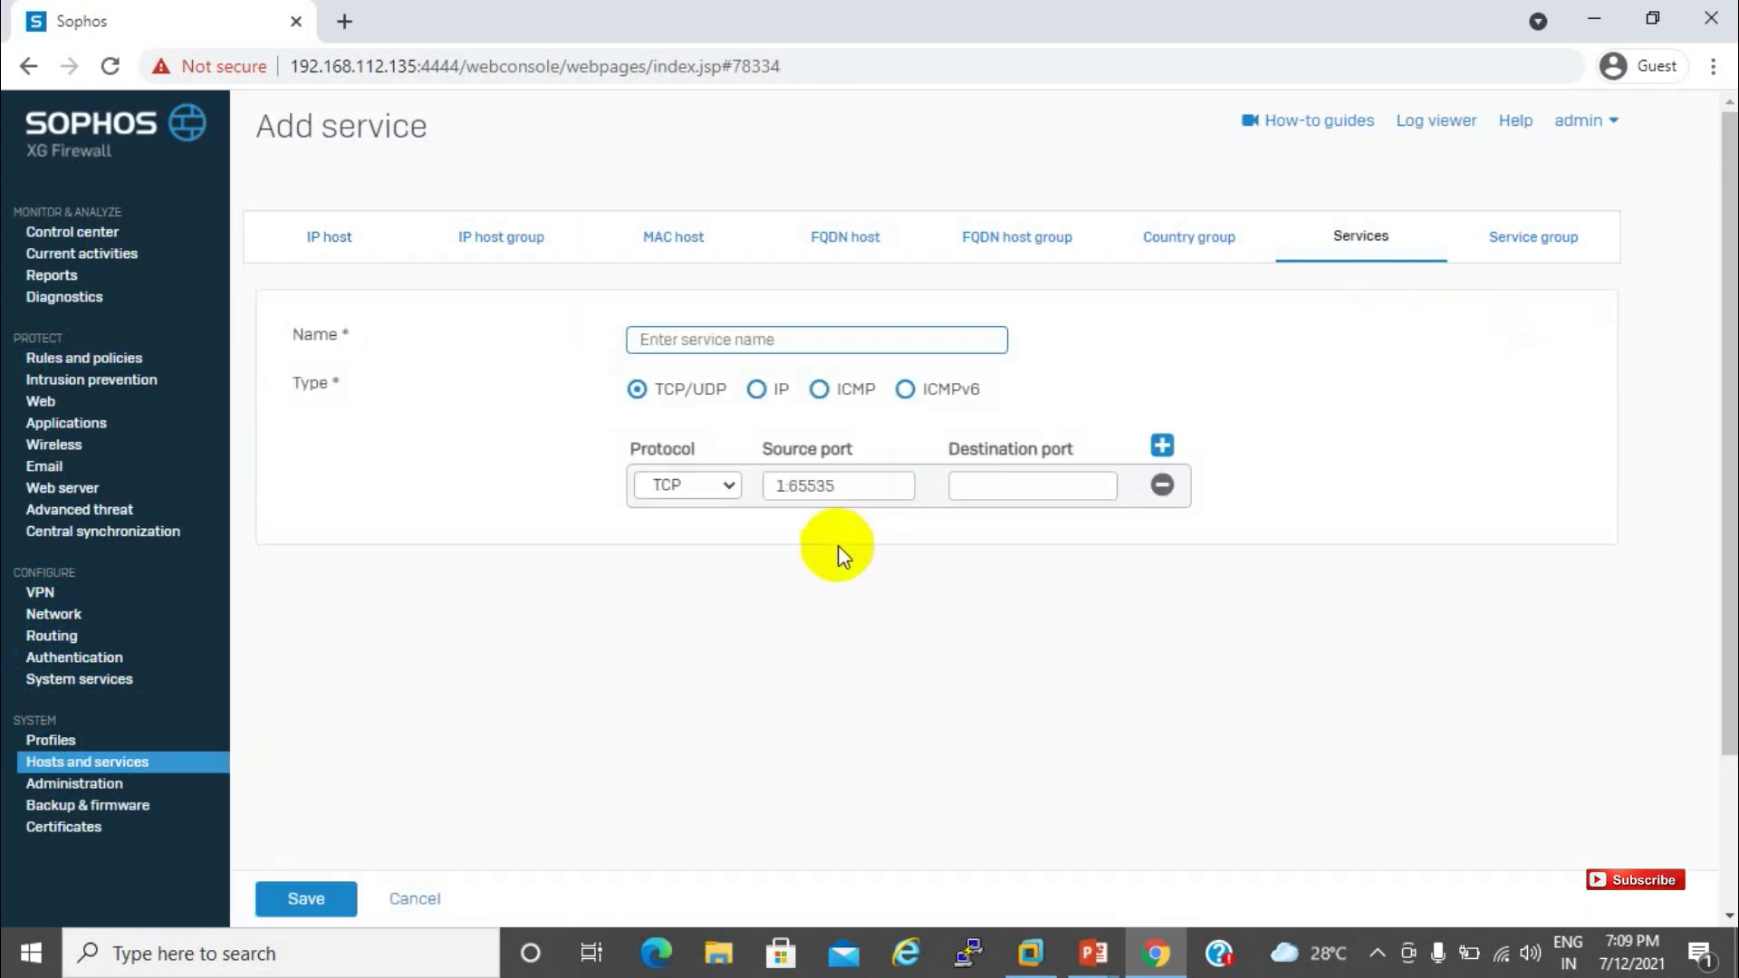
{"action": "type", "text": "RDP"}
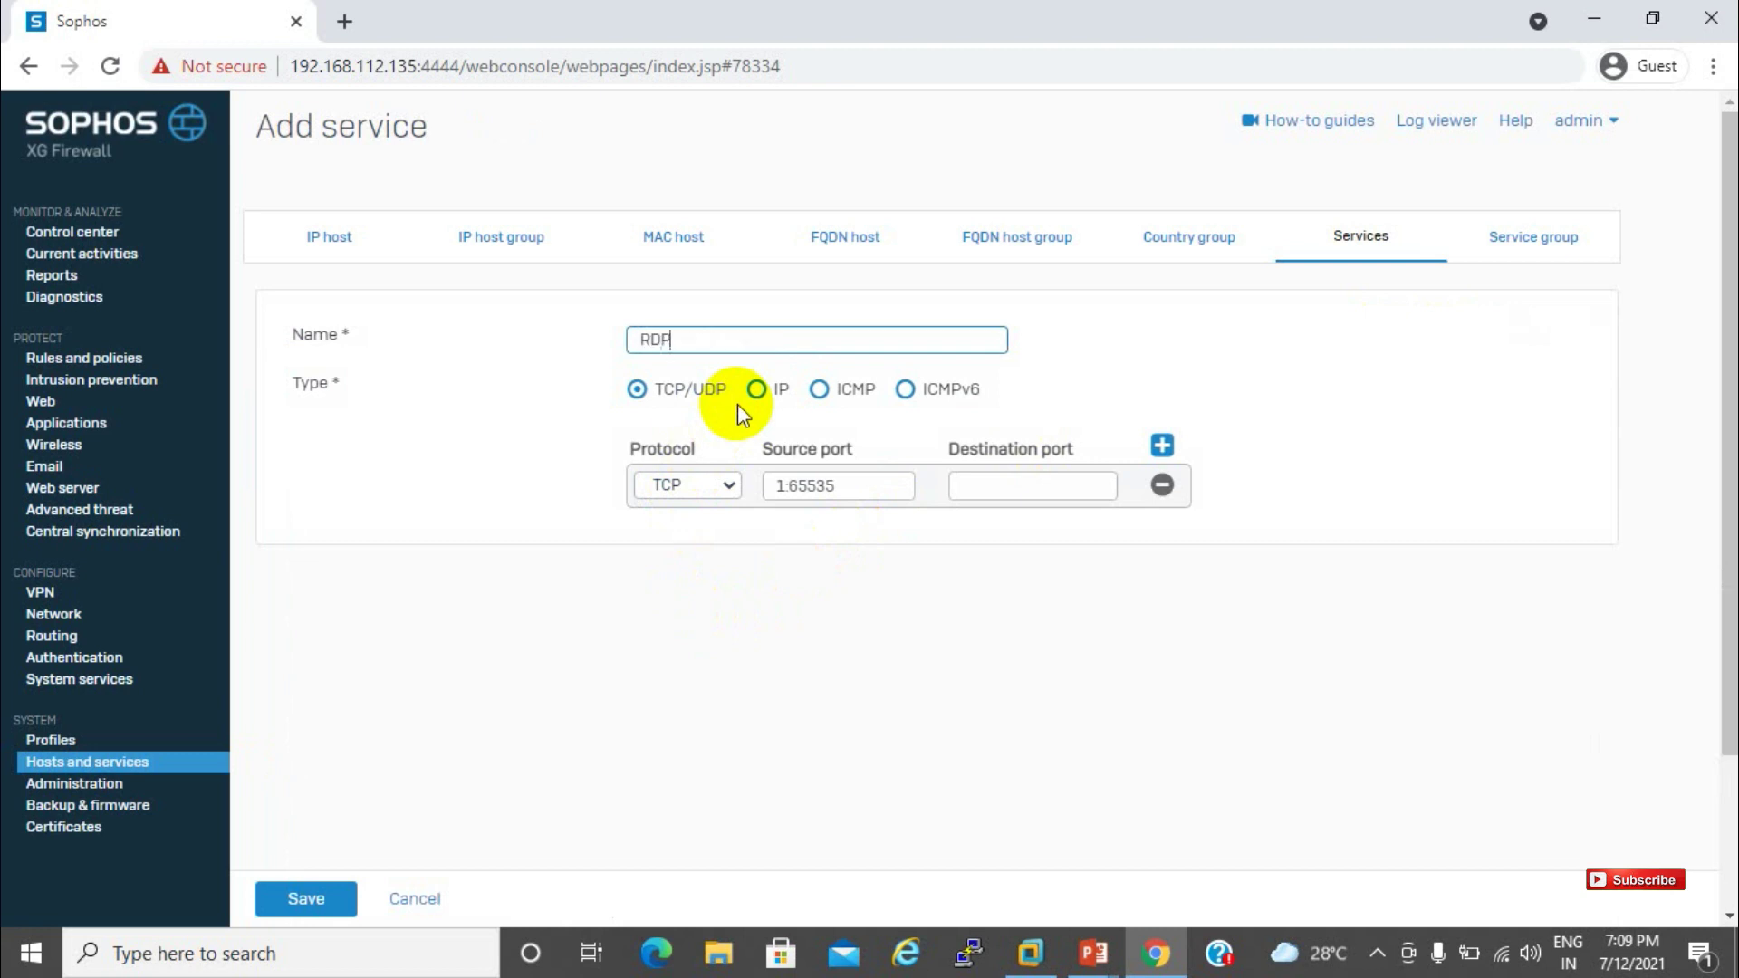
{"action": "left_click", "coordinate": [1016, 486]}
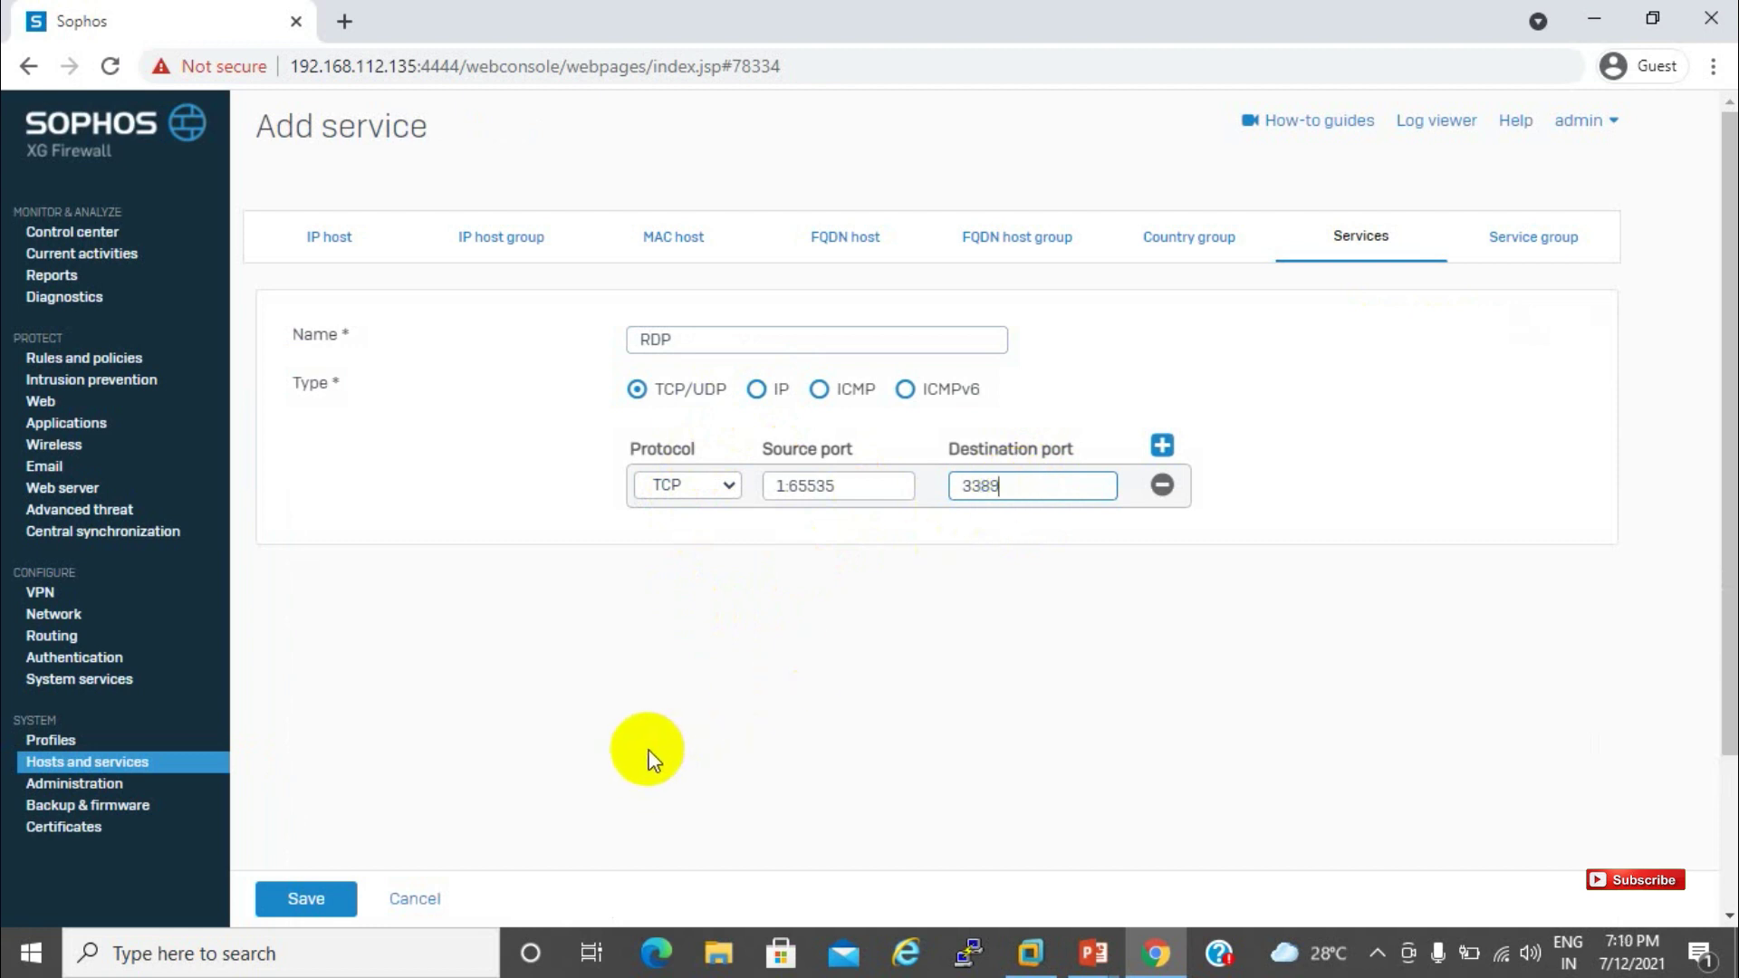
{"action": "left_click", "coordinate": [300, 896]}
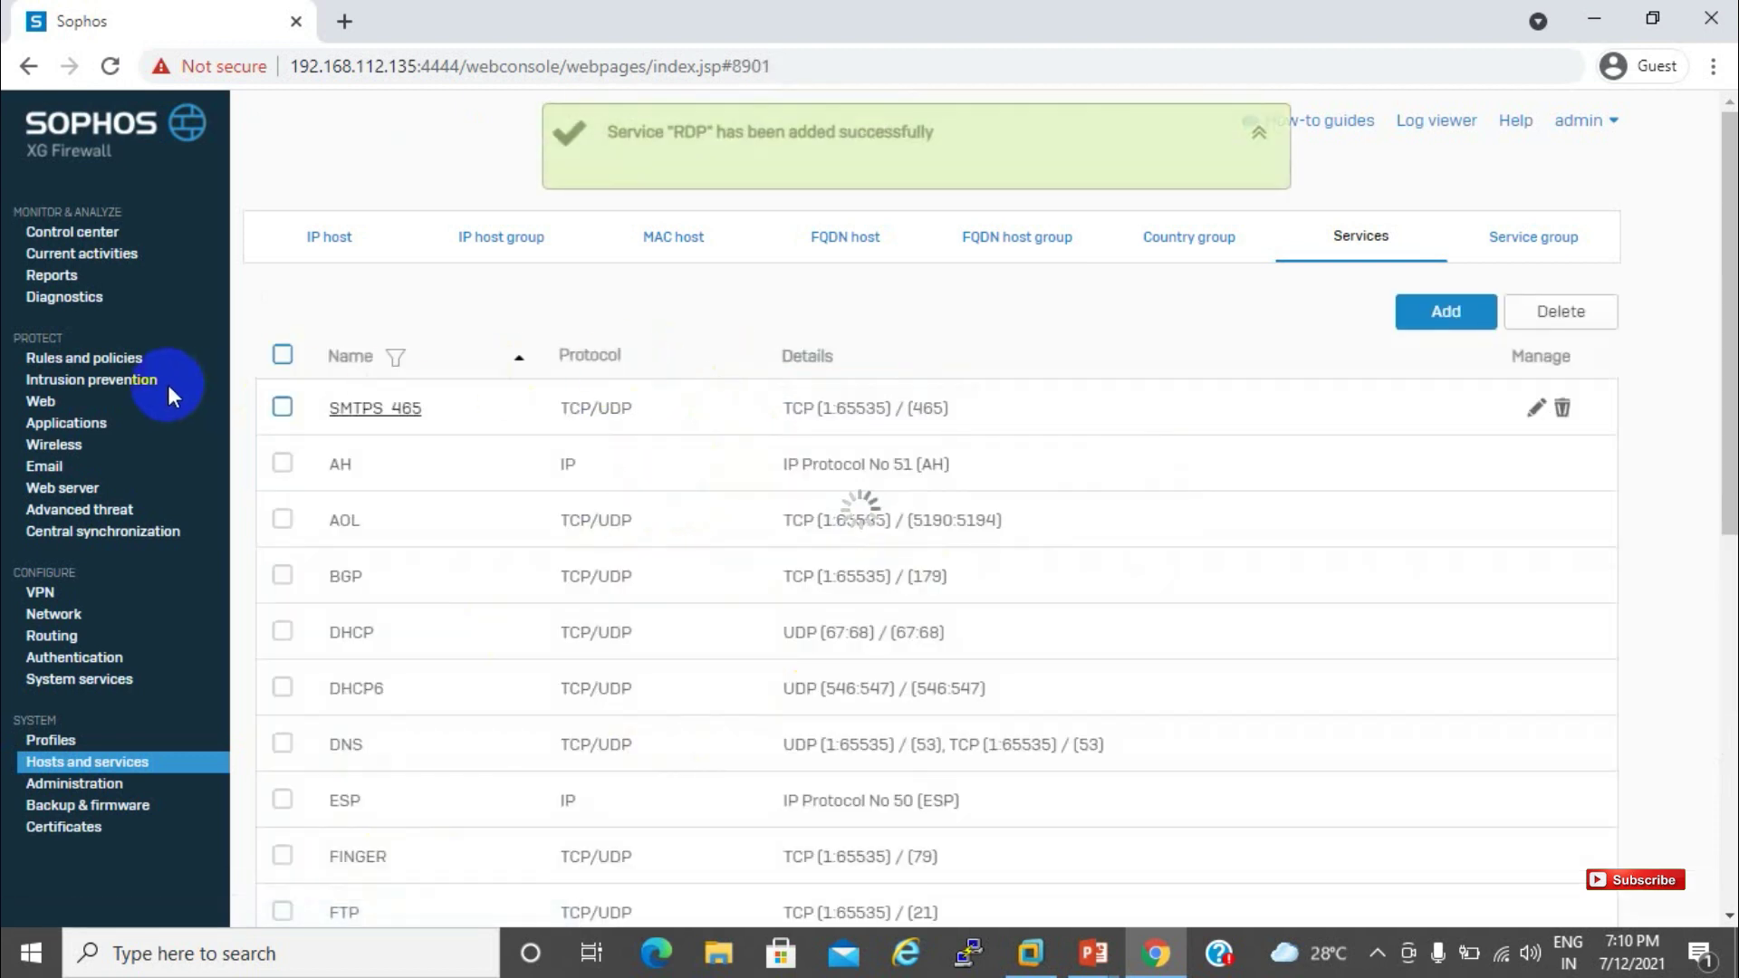
Step: Start a new DNAT server access assistant from the firewall rules and set the internal server IP to 192.168.112.130
{"action": "left_click", "coordinate": [128, 357]}
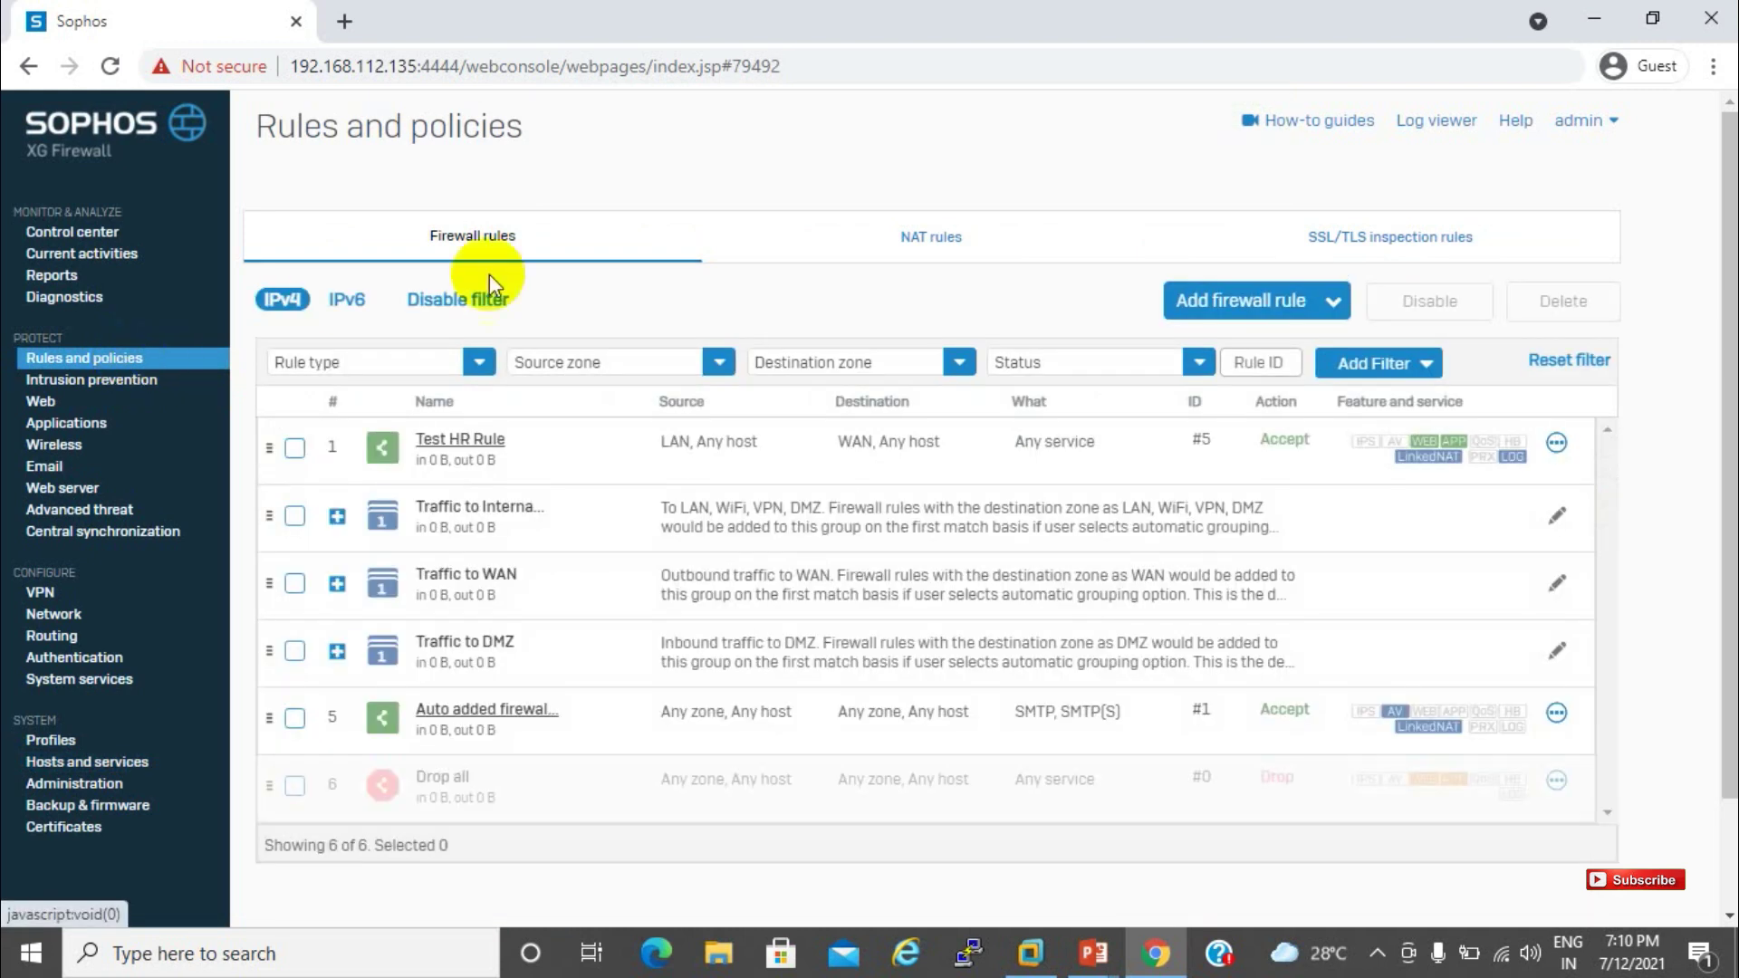
{"action": "left_click", "coordinate": [1257, 312]}
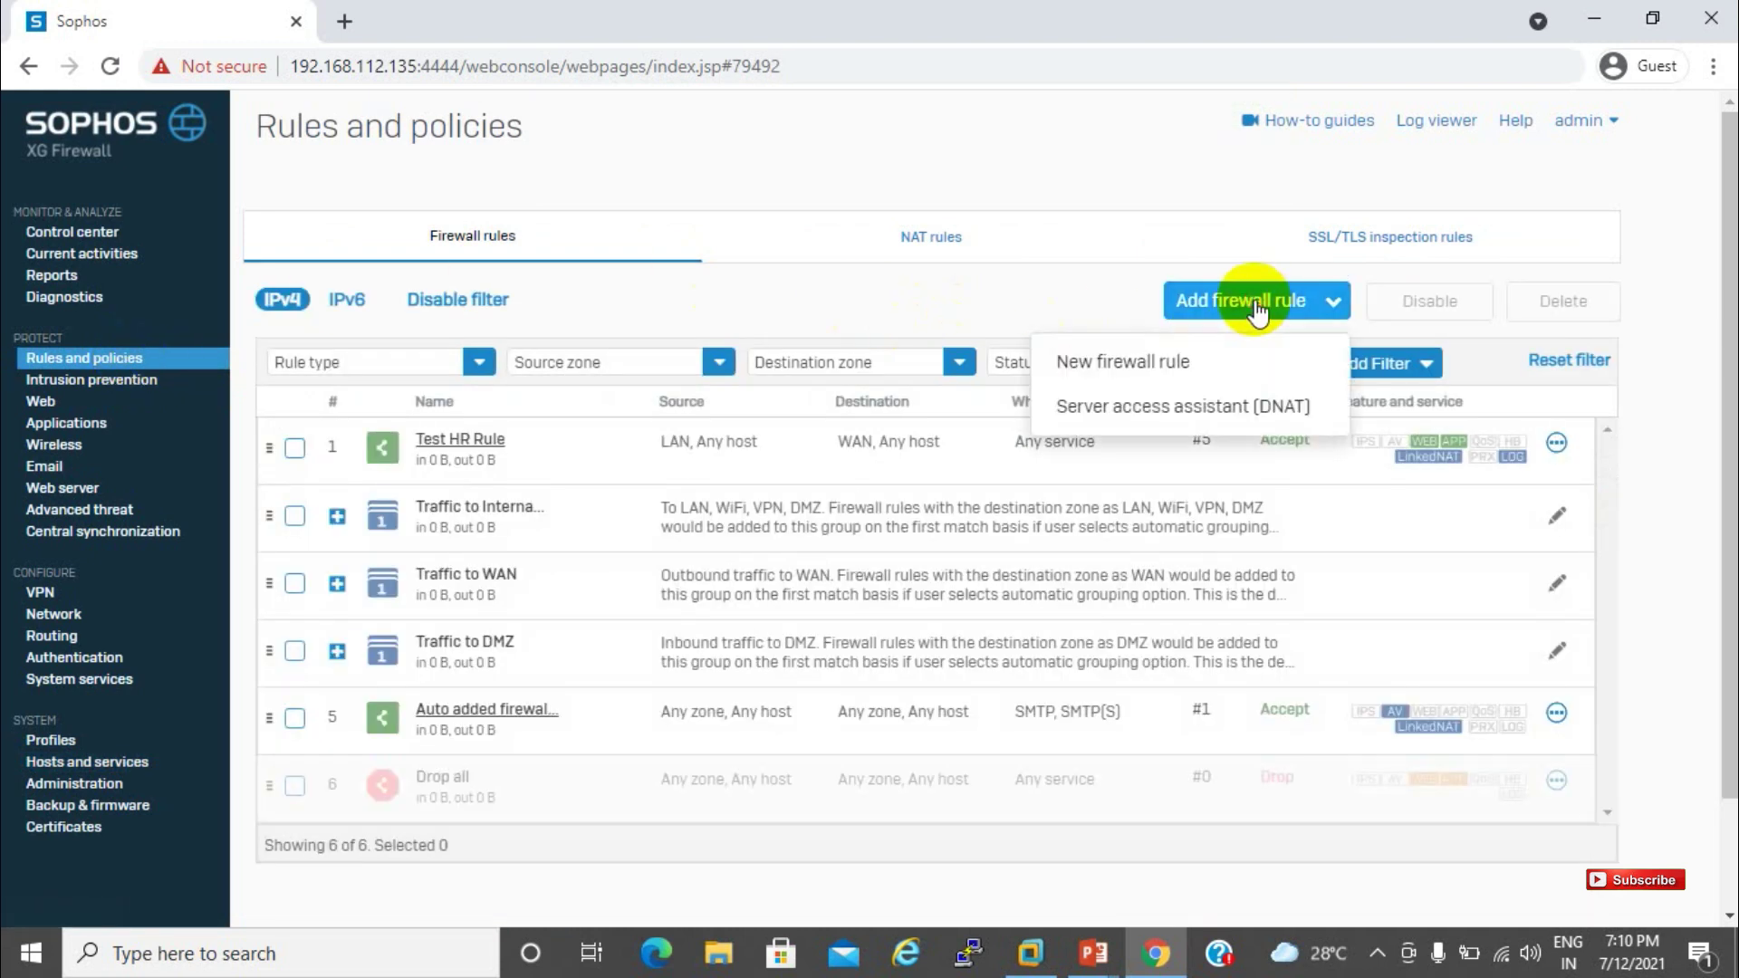
{"action": "left_click", "coordinate": [1189, 400]}
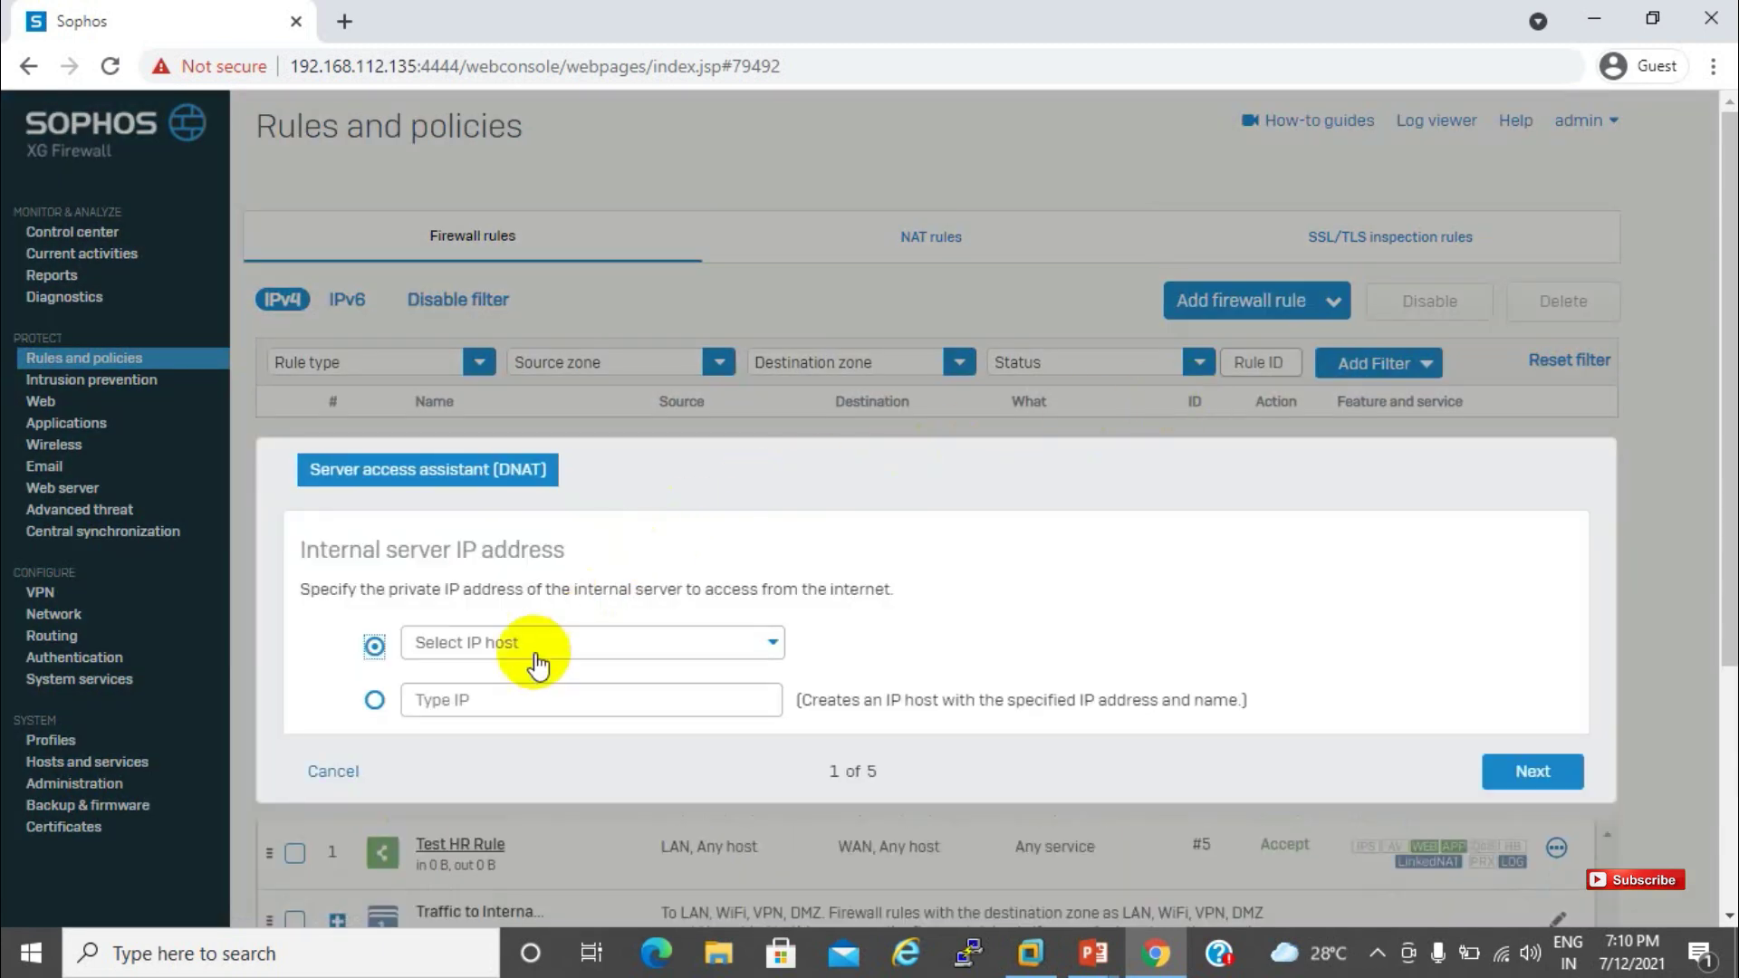
{"action": "left_click", "coordinate": [457, 704]}
{"action": "type", "text": "192.168.1"}
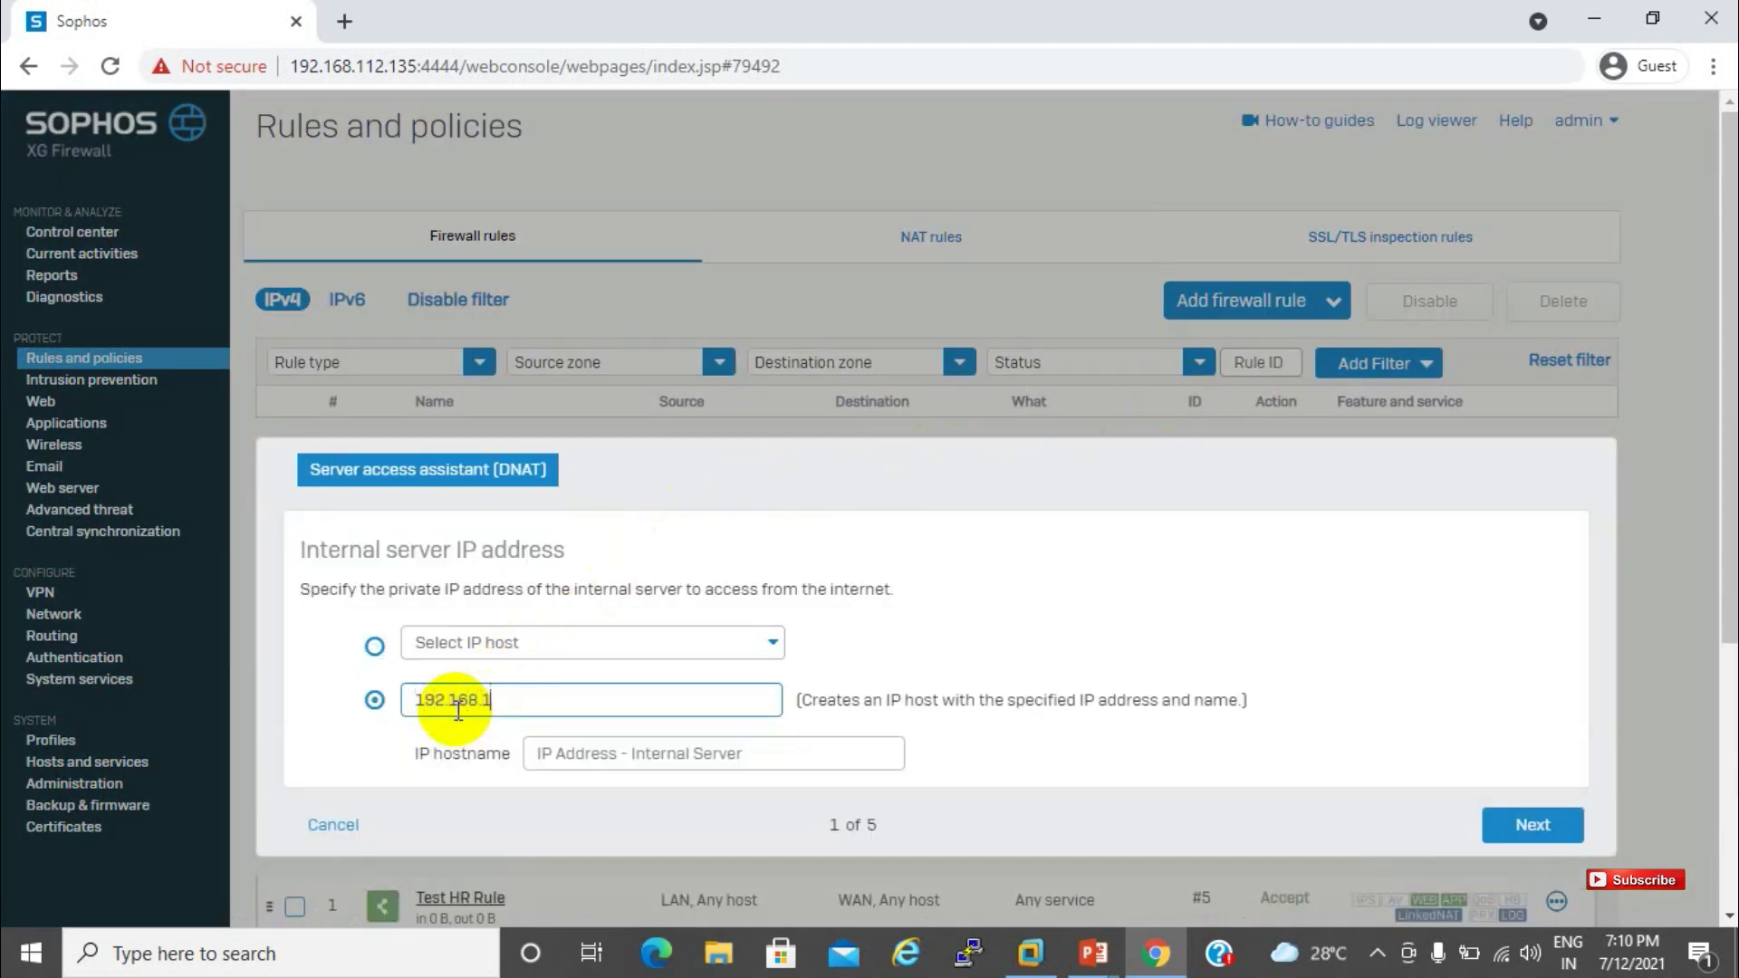
{"action": "type", "text": "12.130"}
Step: Change the IP hostname to 192.168.112.130-Domain Server and proceed to the public IP address settings
{"action": "left_click", "coordinate": [616, 752]}
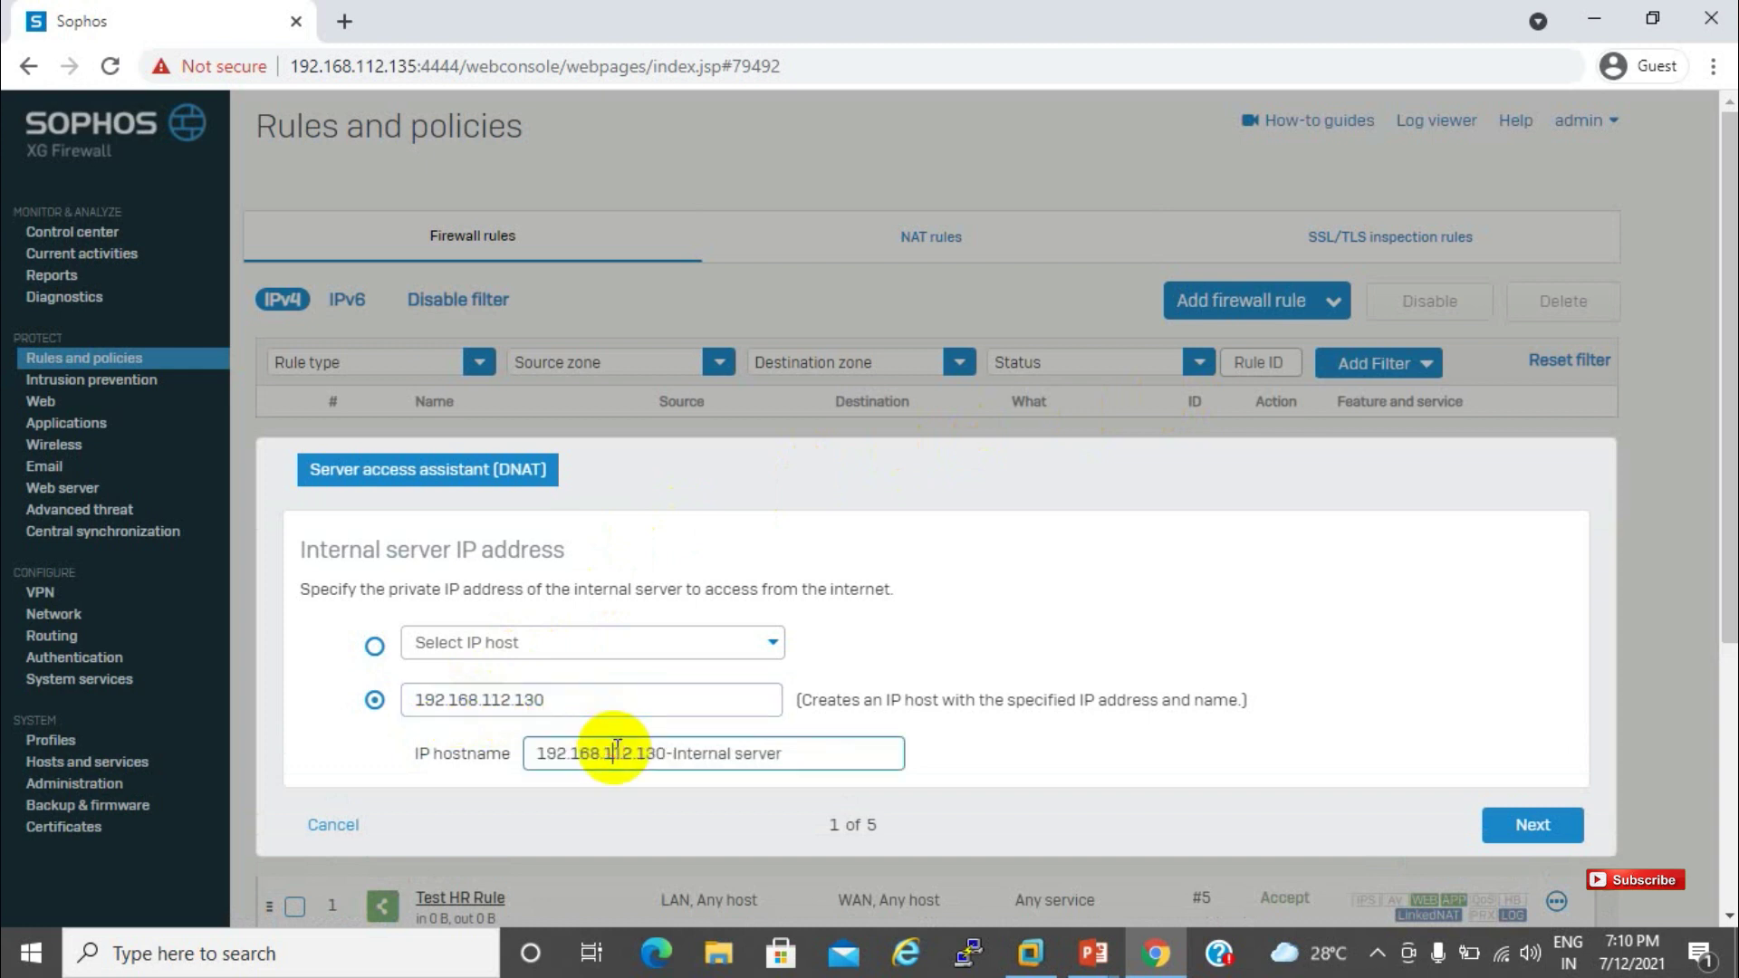
{"action": "key", "text": "BackSpace"}
{"action": "key", "text": "BackSpace"}
{"action": "key", "text": "BackSpace"}
{"action": "key", "text": "BackSpace"}
{"action": "key", "text": "BackSpace"}
{"action": "key", "text": "BackSpace"}
{"action": "key", "text": "BackSpace"}
{"action": "key", "text": "BackSpace"}
{"action": "key", "text": "BackSpace"}
{"action": "key", "text": "BackSpace"}
{"action": "key", "text": "BackSpace"}
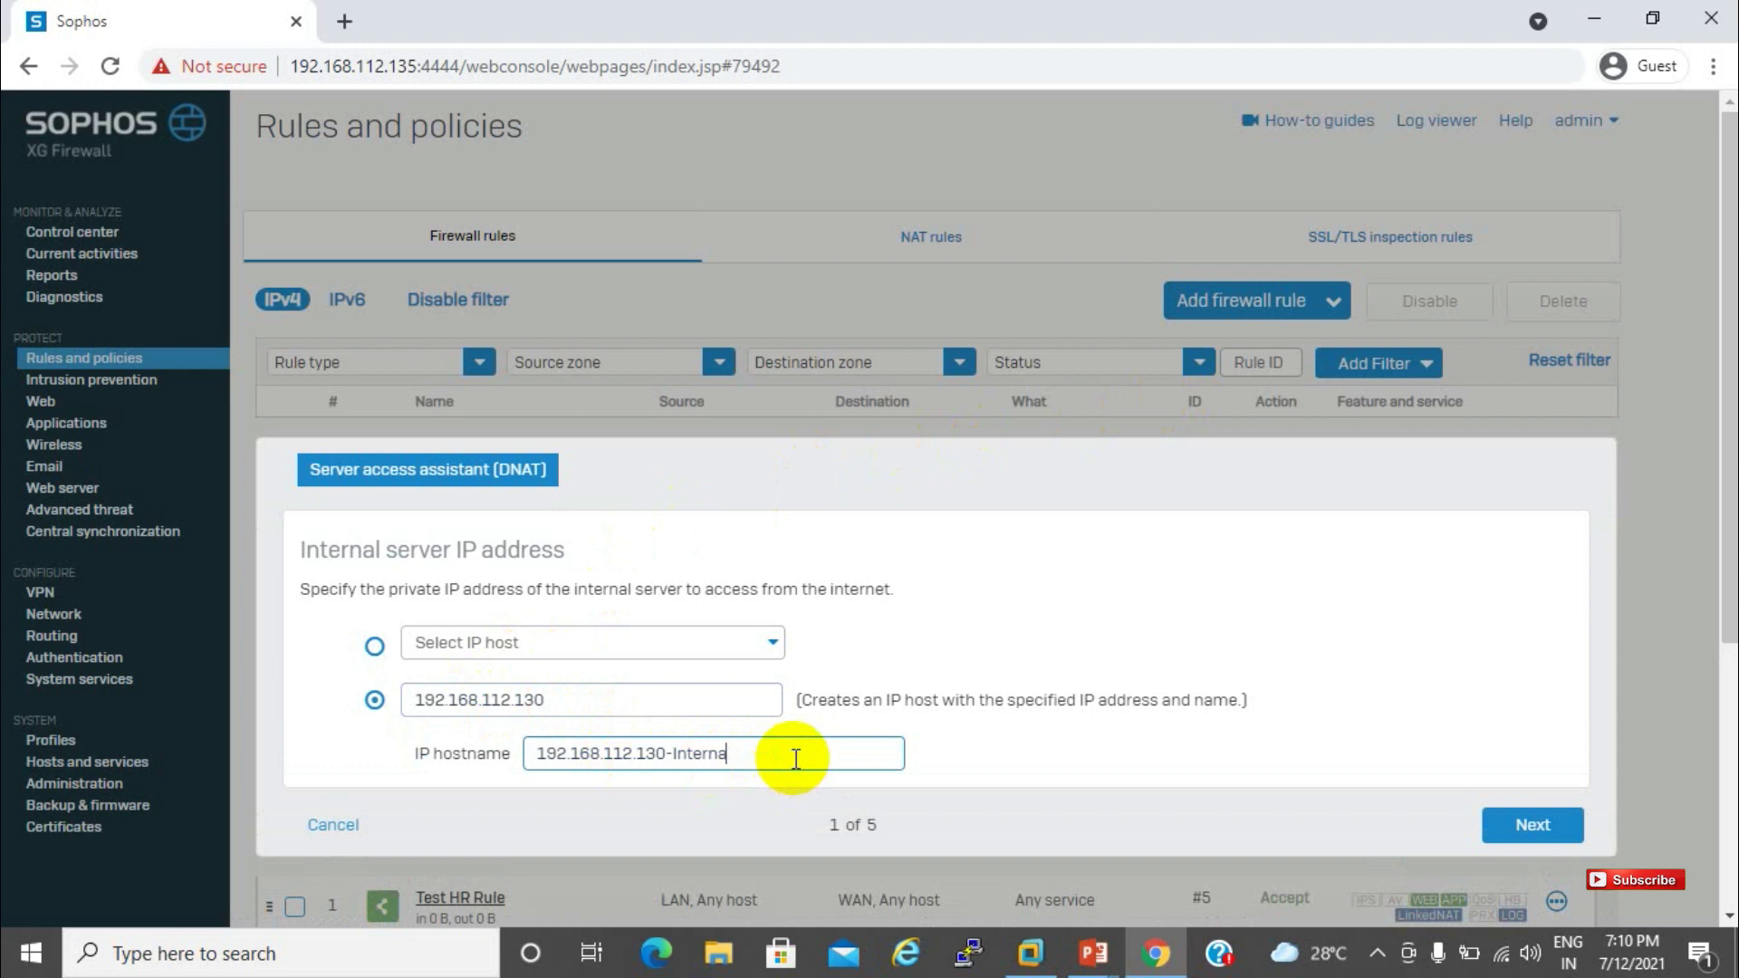
{"action": "key", "text": "BackSpace"}
{"action": "key", "text": "BackSpace"}
{"action": "key", "text": "BackSpace"}
{"action": "type", "text": "Domain"}
{"action": "key", "text": "BackSpace"}
{"action": "key", "text": "BackSpace"}
{"action": "key", "text": "BackSpace"}
{"action": "key", "text": "BackSpace"}
{"action": "type", "text": "main Server"}
{"action": "left_click", "coordinate": [1530, 824]}
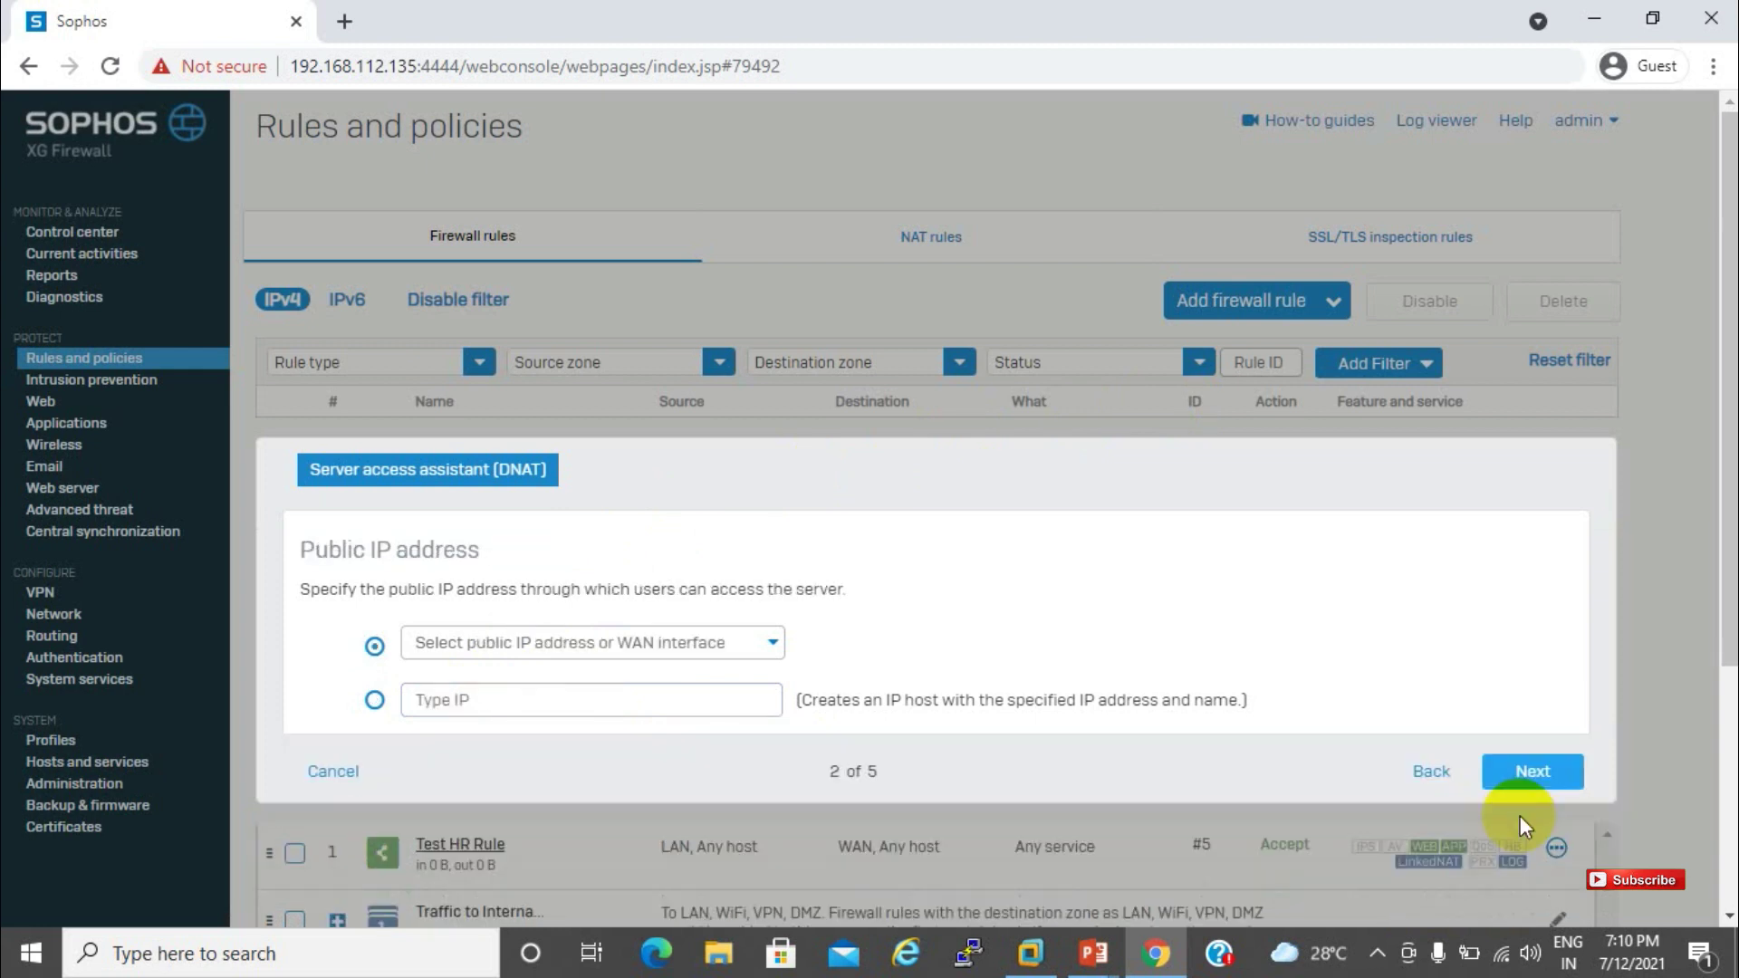
Step: Choose #PortB - 192.168.244.99 as the public IP address and proceed to the services settings
{"action": "left_click", "coordinate": [621, 642]}
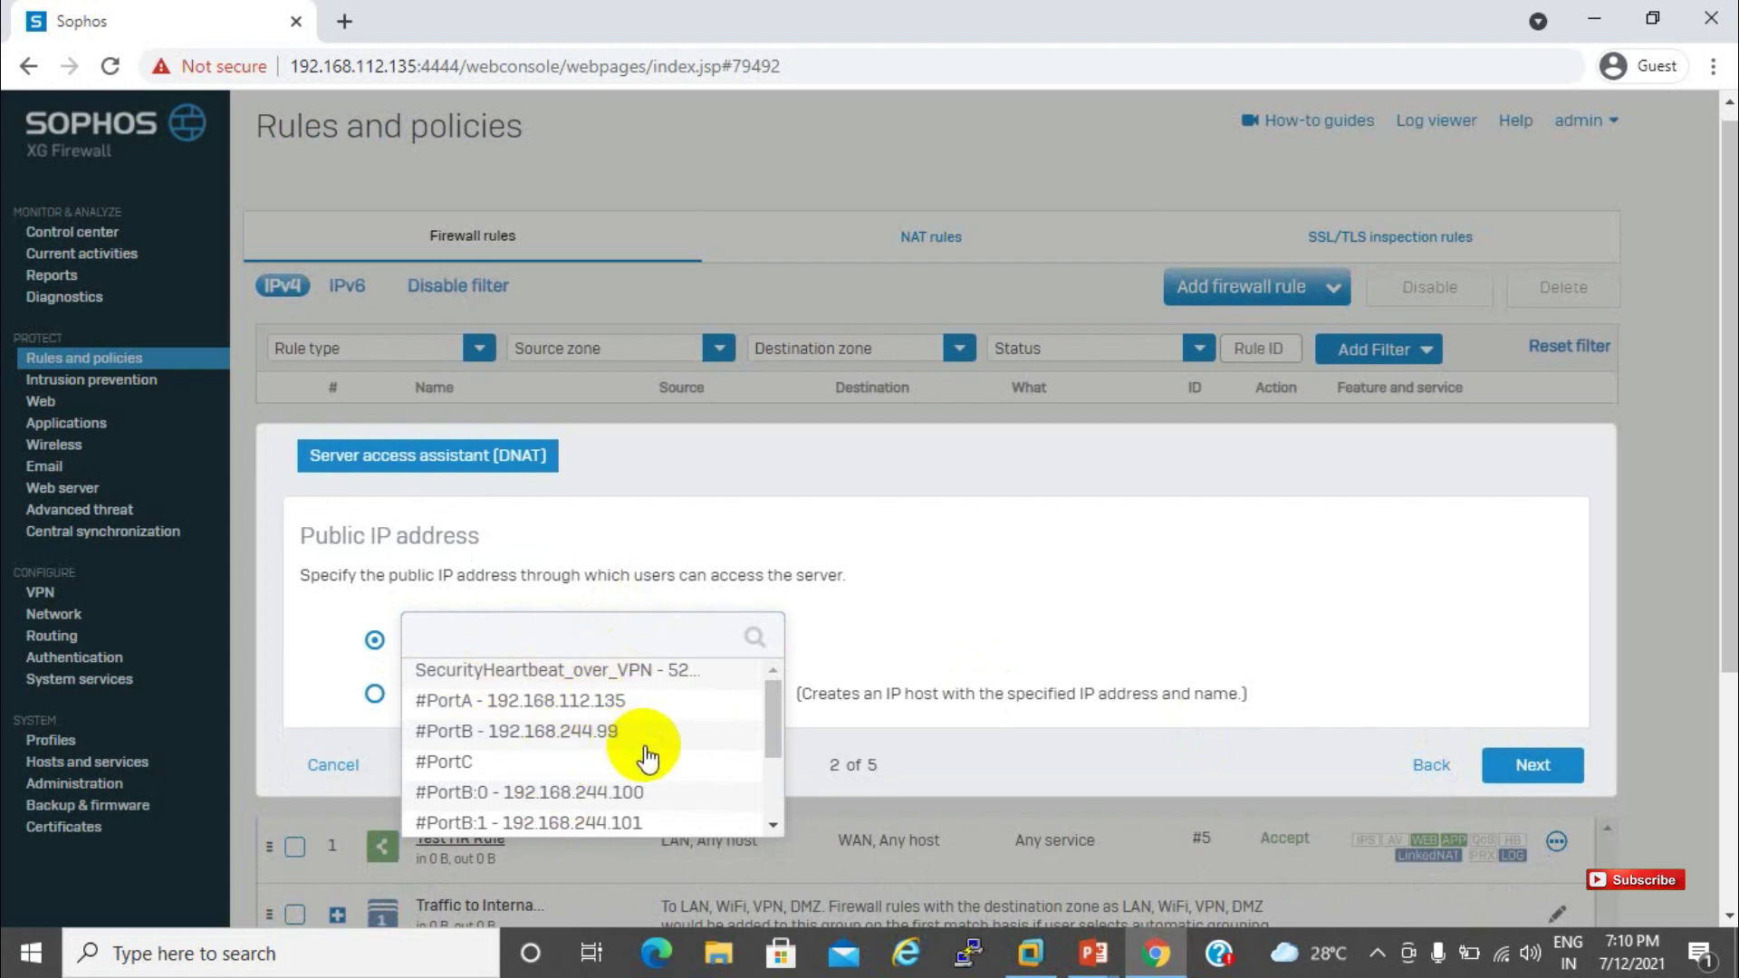
{"action": "left_click", "coordinate": [523, 744]}
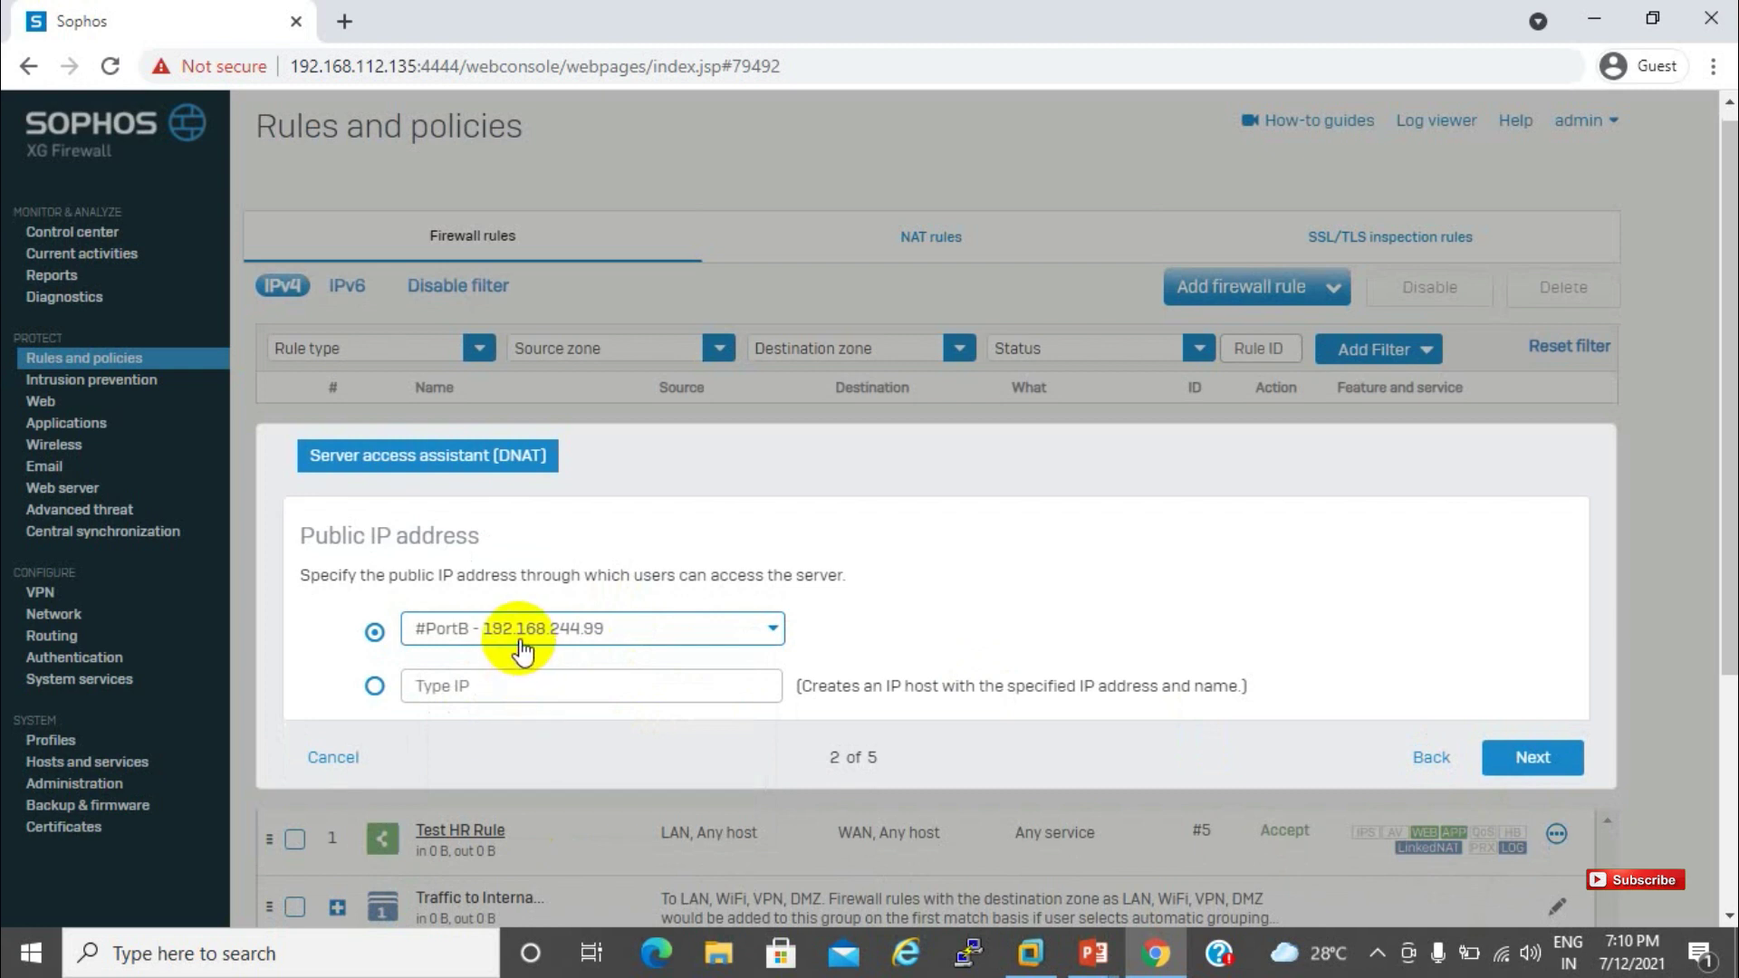
{"action": "left_click", "coordinate": [1540, 757]}
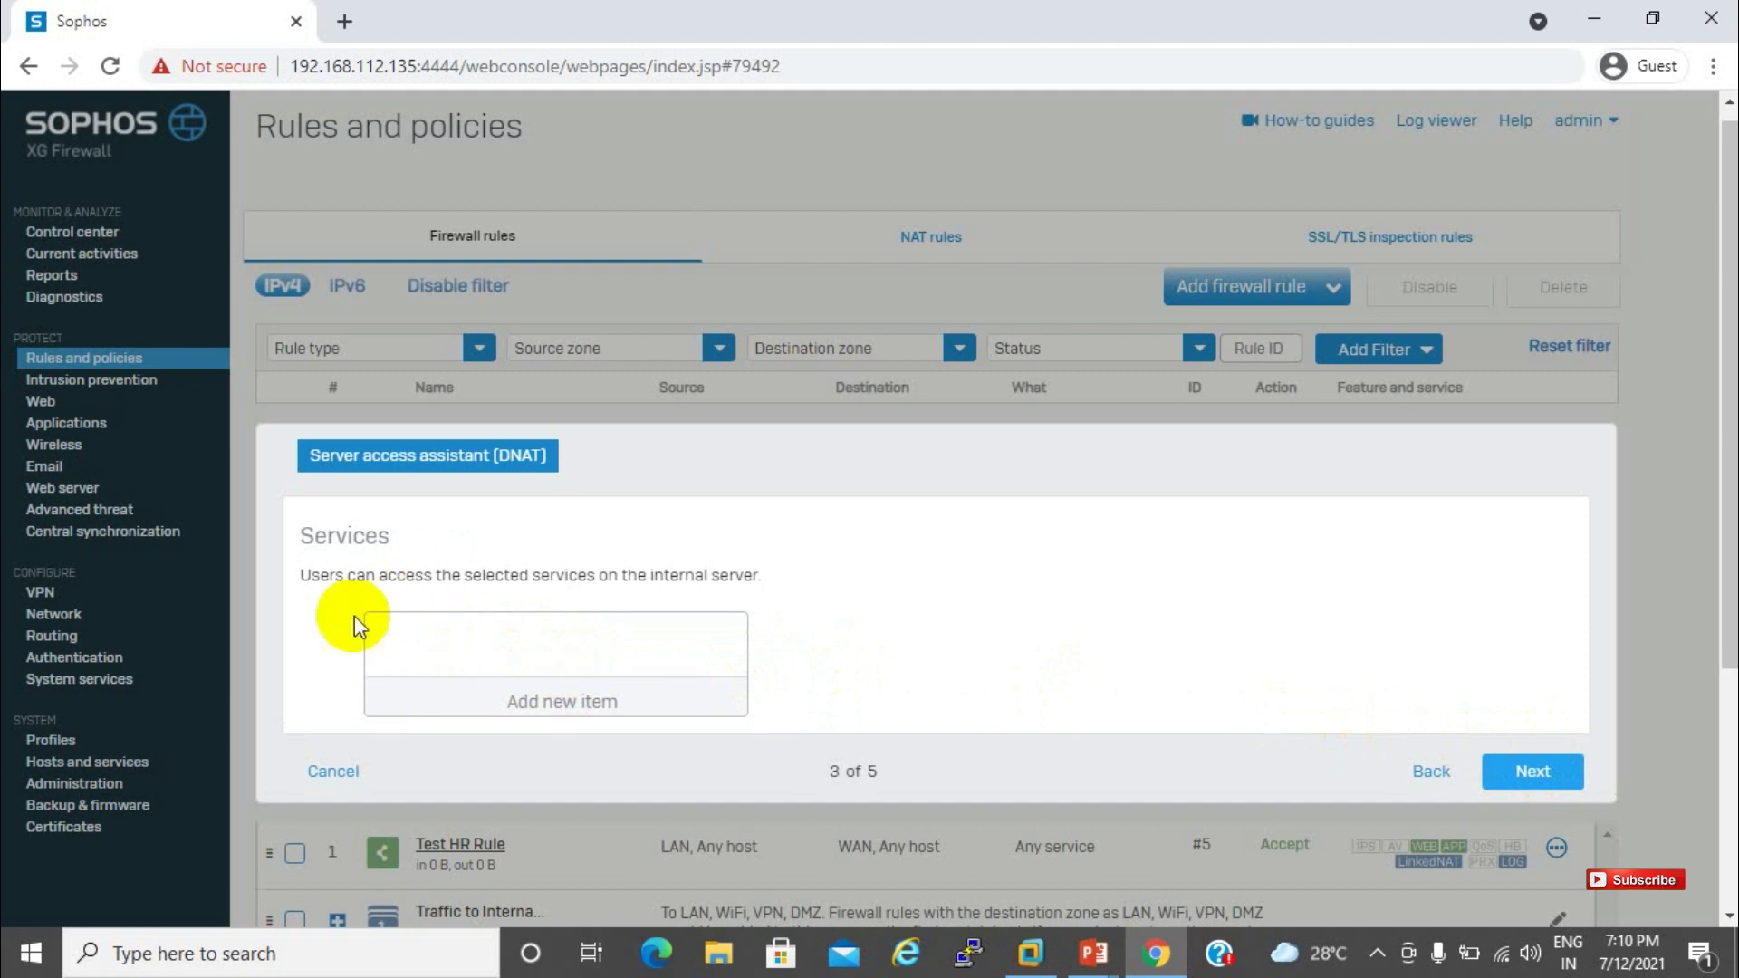
Step: Add the RDP service to the services users can access and proceed to the external source settings
{"action": "left_click", "coordinate": [528, 704]}
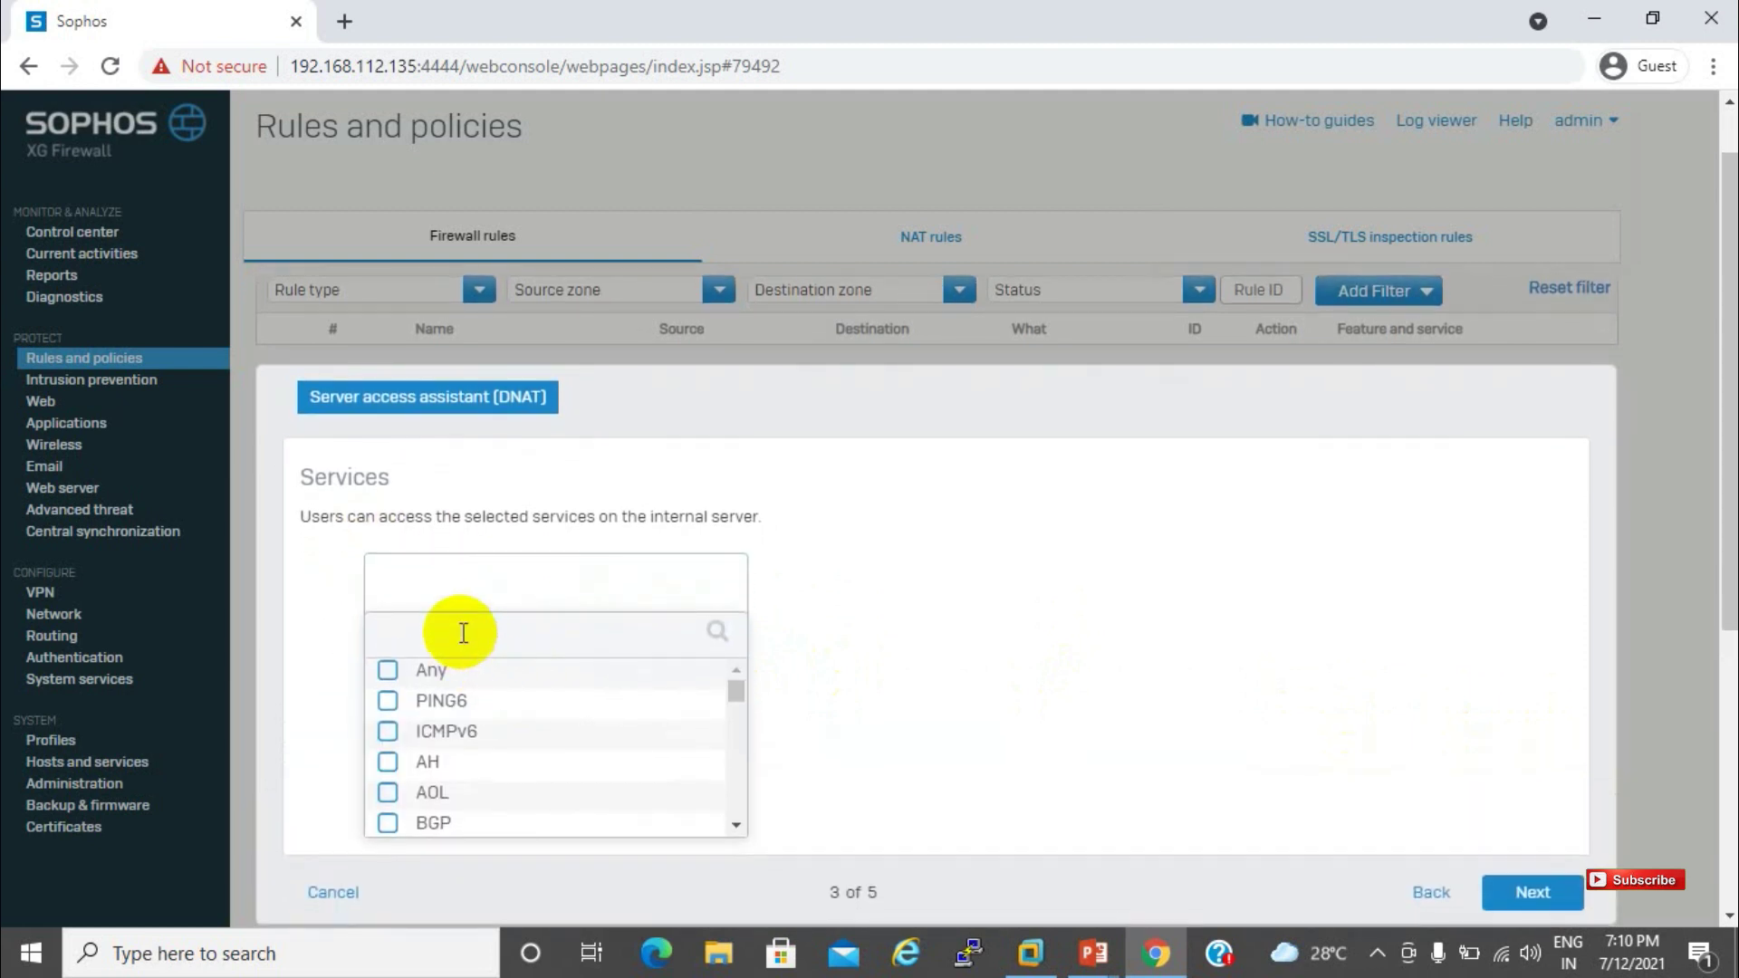
{"action": "type", "text": "rdp"}
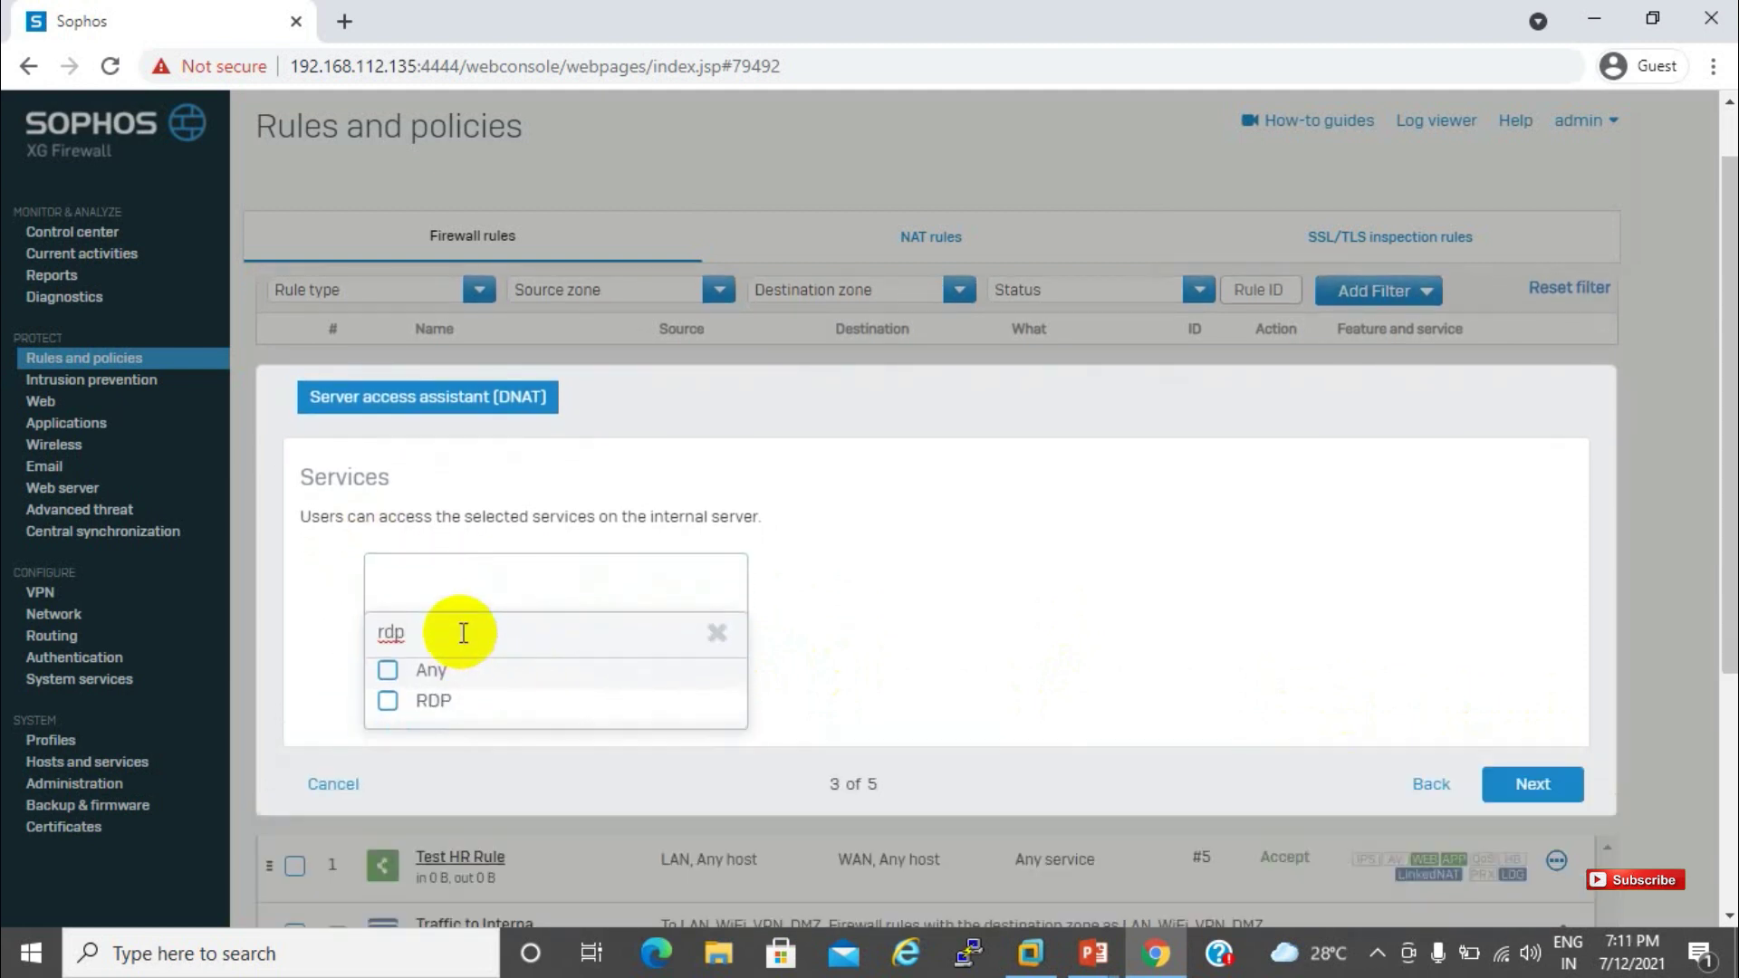
{"action": "mouse_move", "coordinate": [423, 712]}
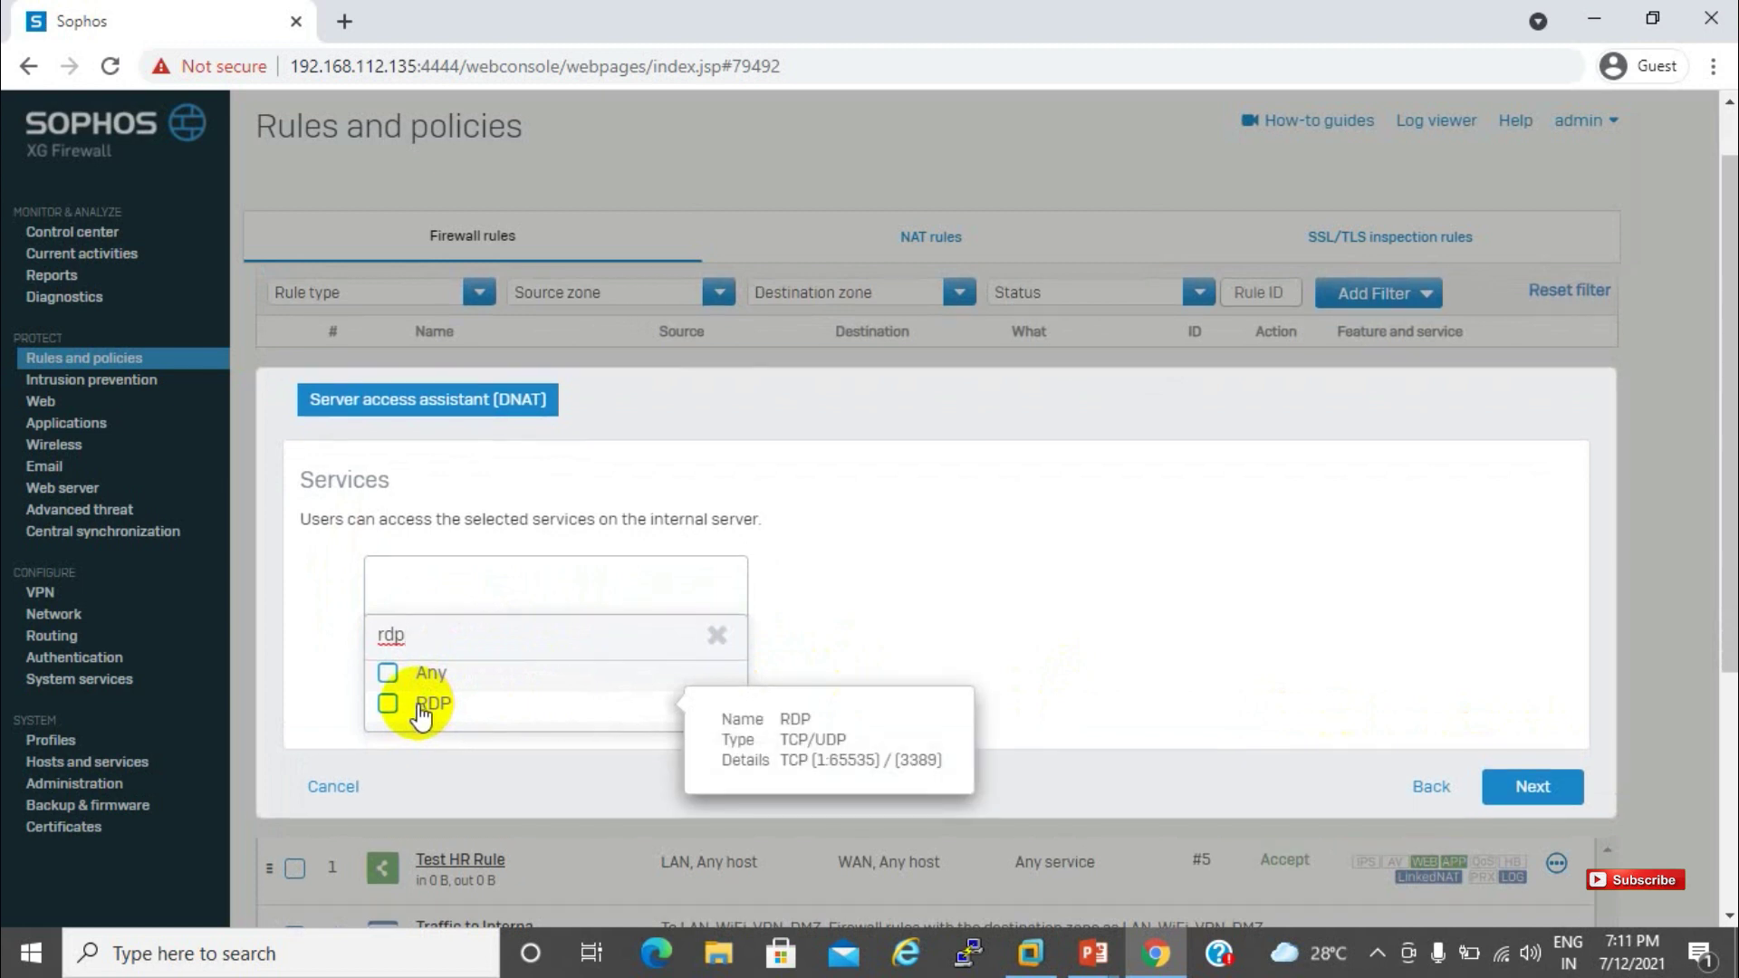
{"action": "left_click", "coordinate": [387, 703]}
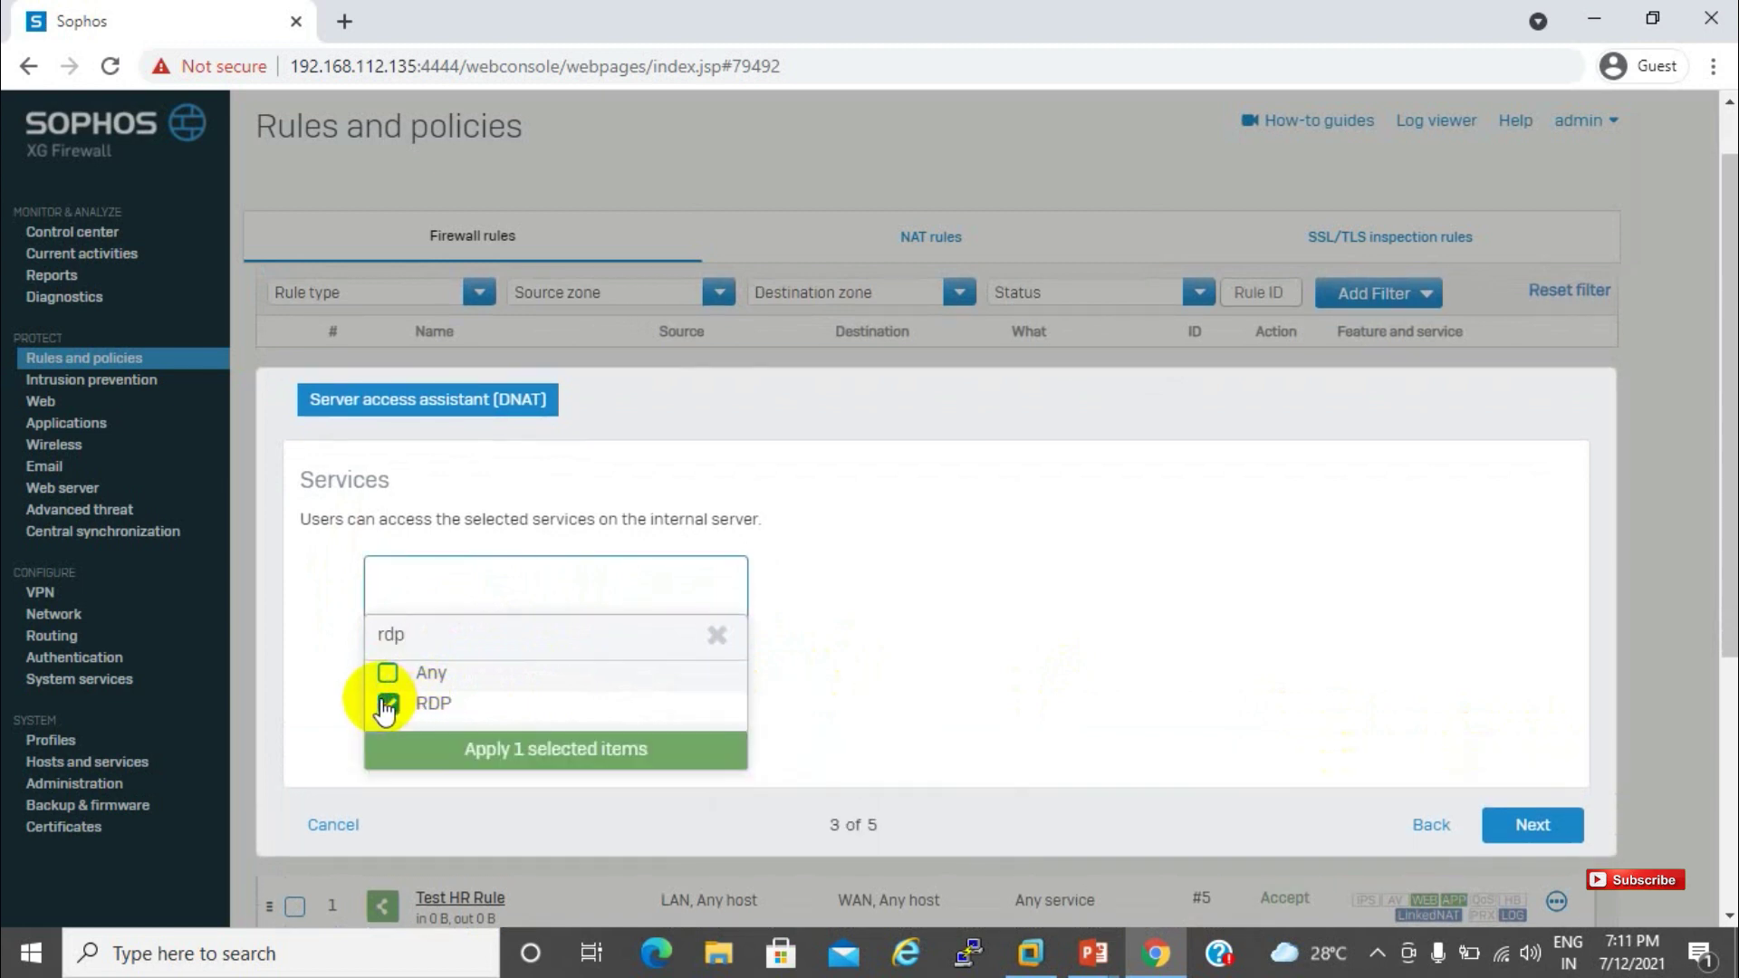
{"action": "left_click", "coordinate": [486, 752]}
{"action": "left_click", "coordinate": [1506, 719]}
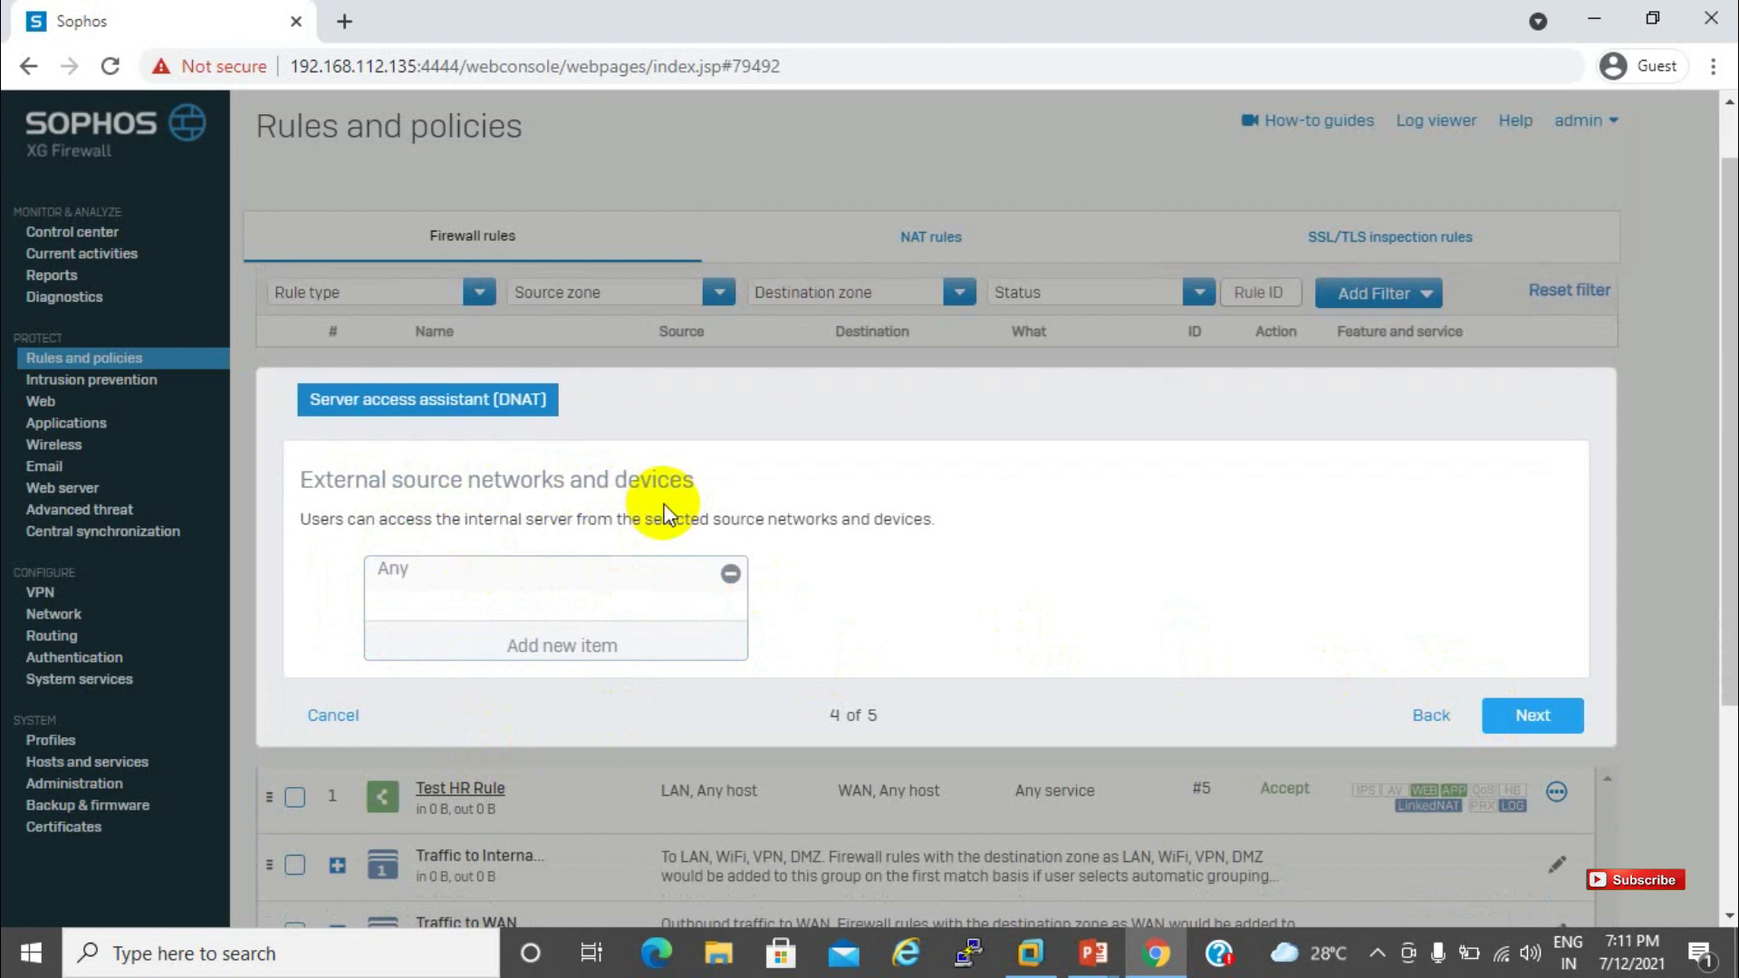
Step: Accept Any as the external source, review the DNAT configuration summary, and save the rules to finish the assistant
{"action": "left_click", "coordinate": [1531, 714]}
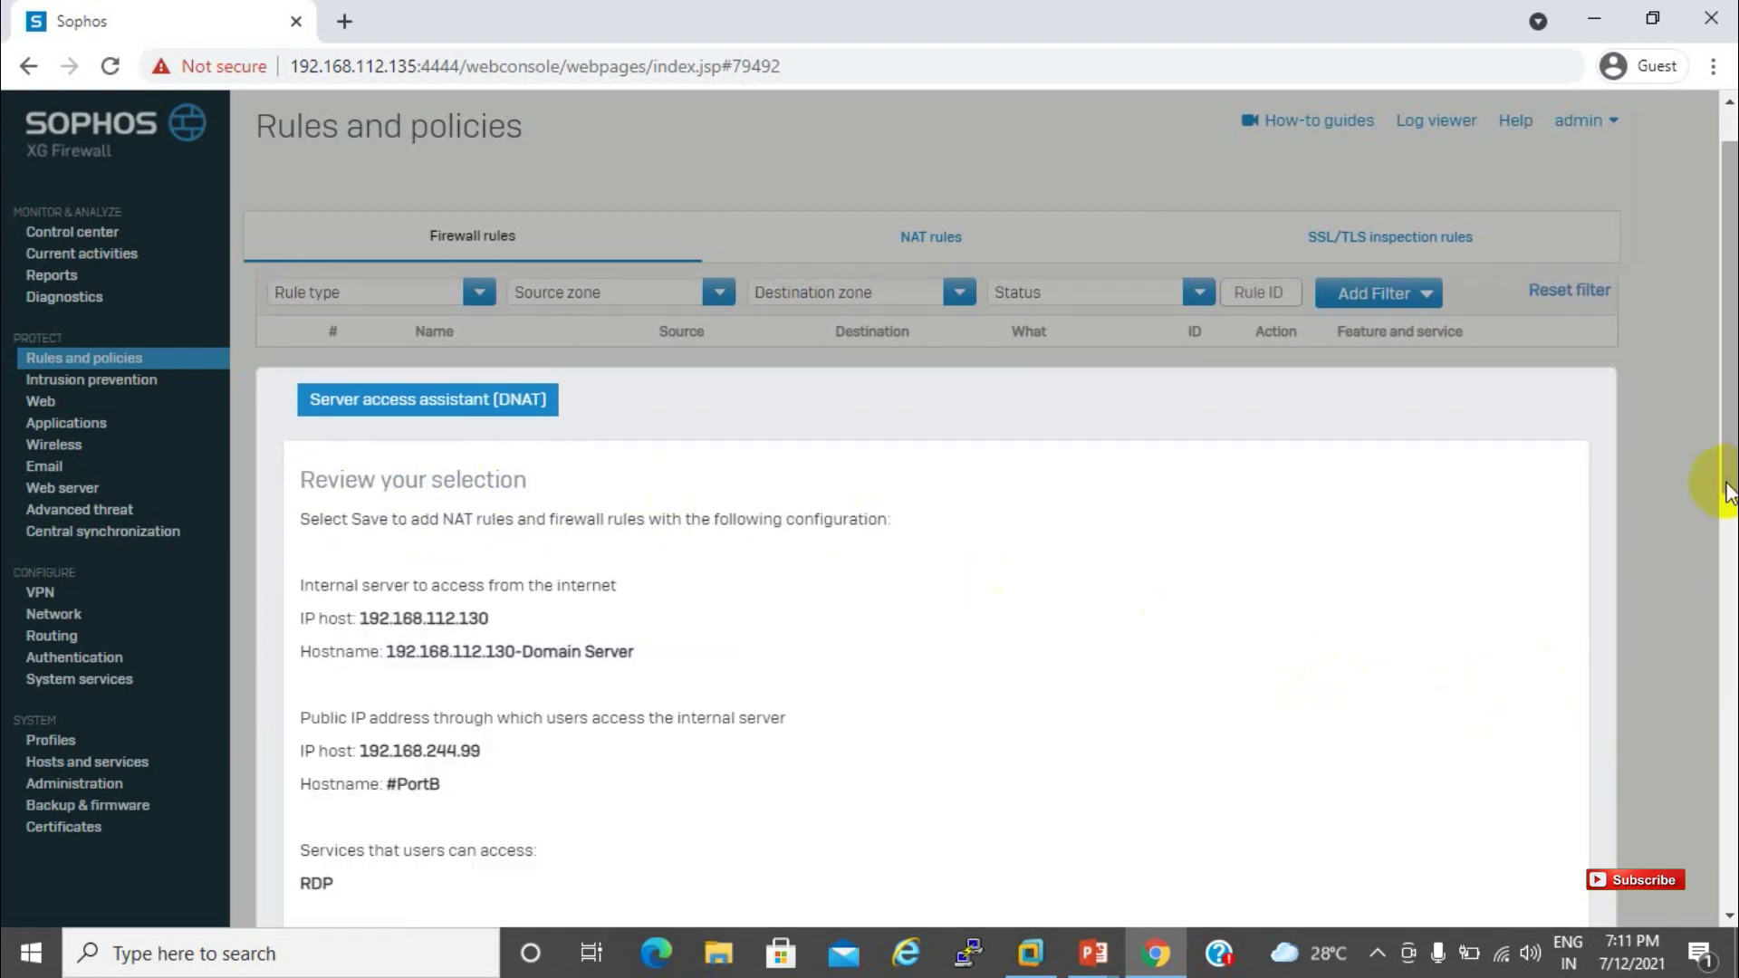
{"action": "left_click_drag", "start_coordinate": [1726, 481], "coordinate": [1720, 610]}
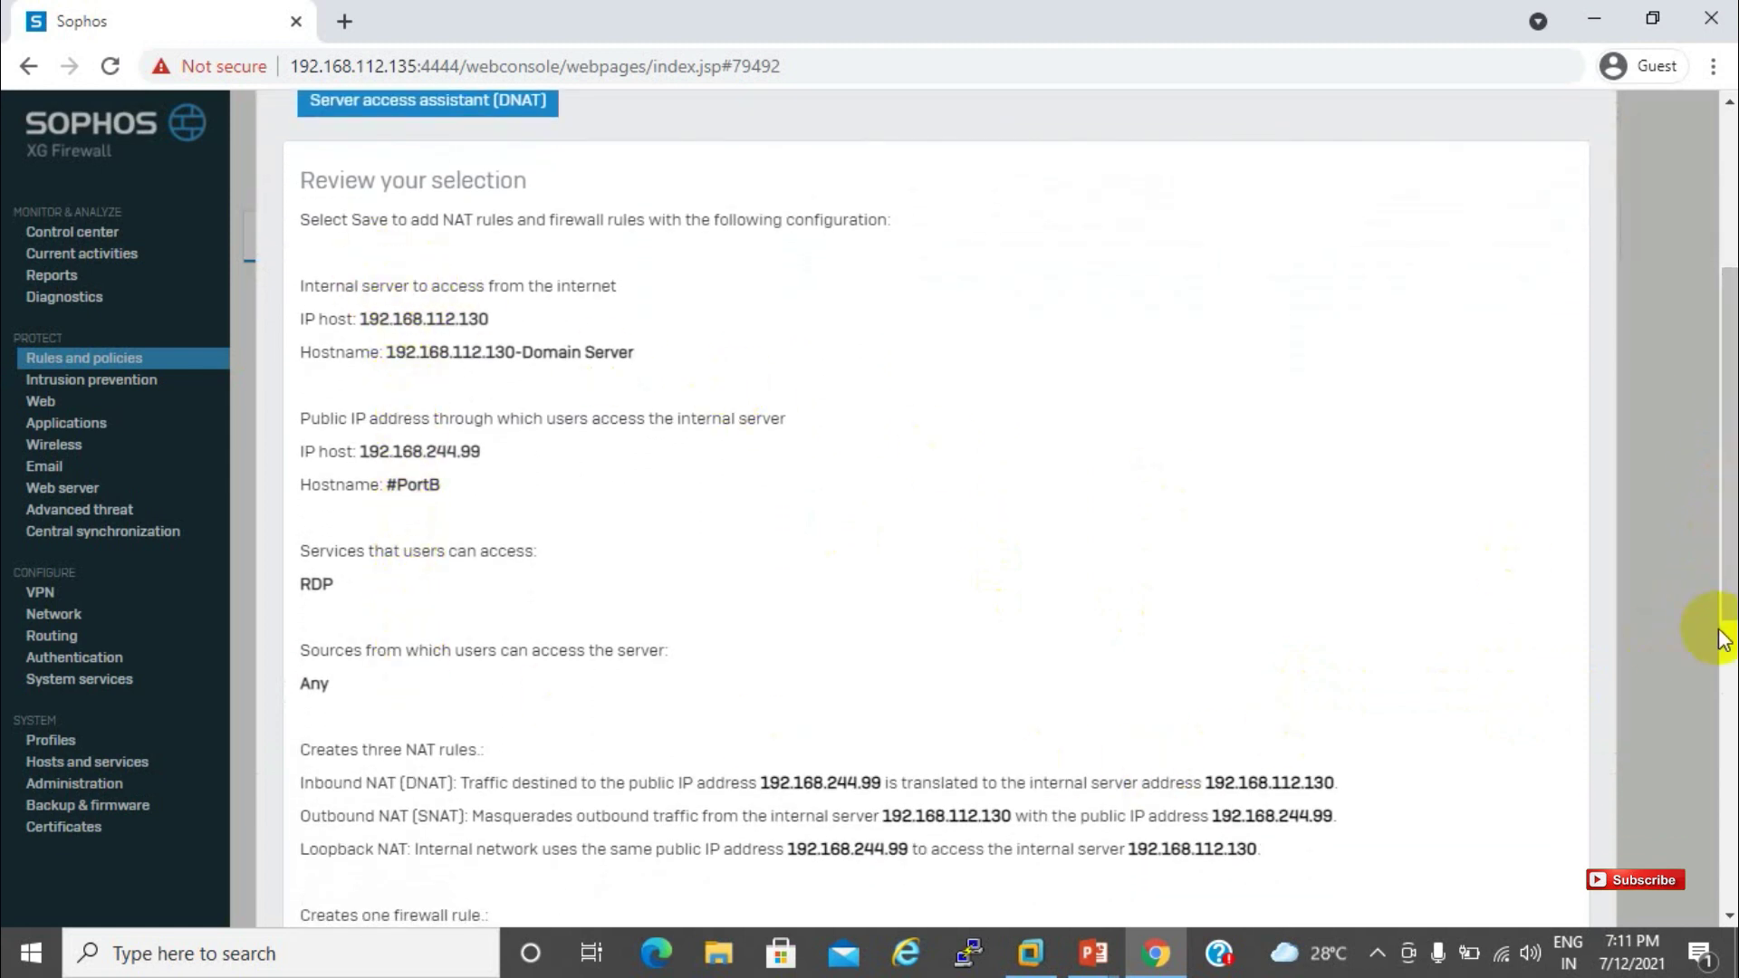
{"action": "left_click_drag", "start_coordinate": [1721, 632], "coordinate": [1730, 701]}
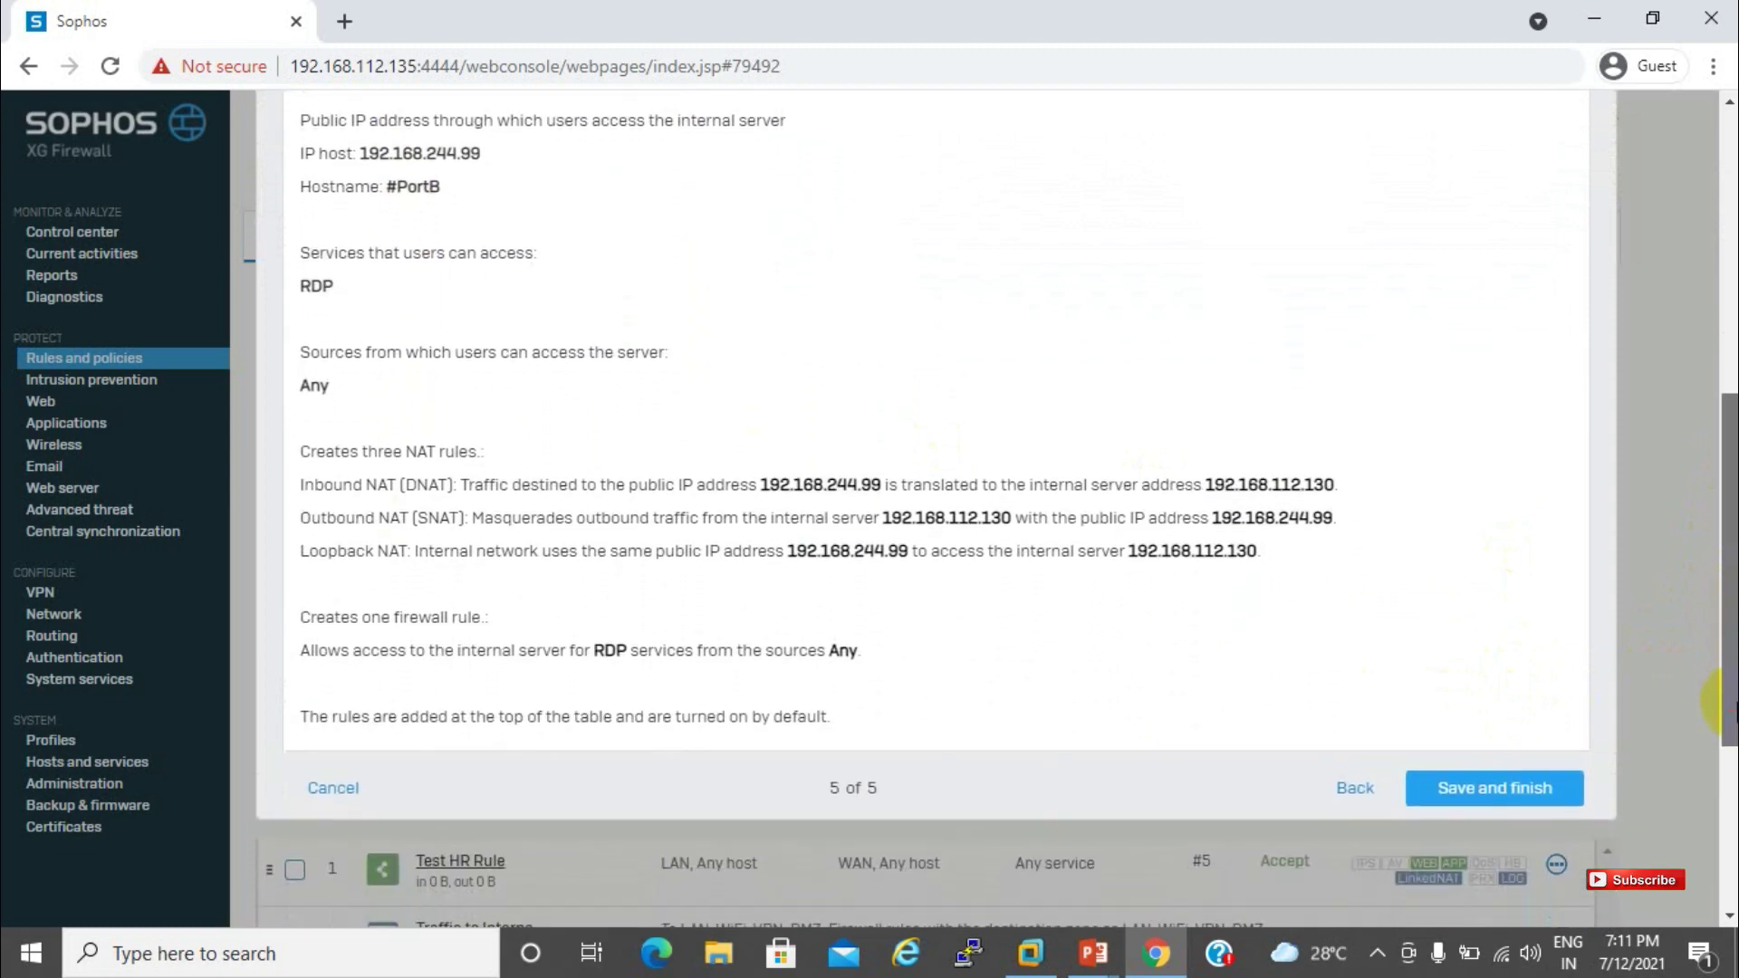
{"action": "left_click", "coordinate": [1507, 790]}
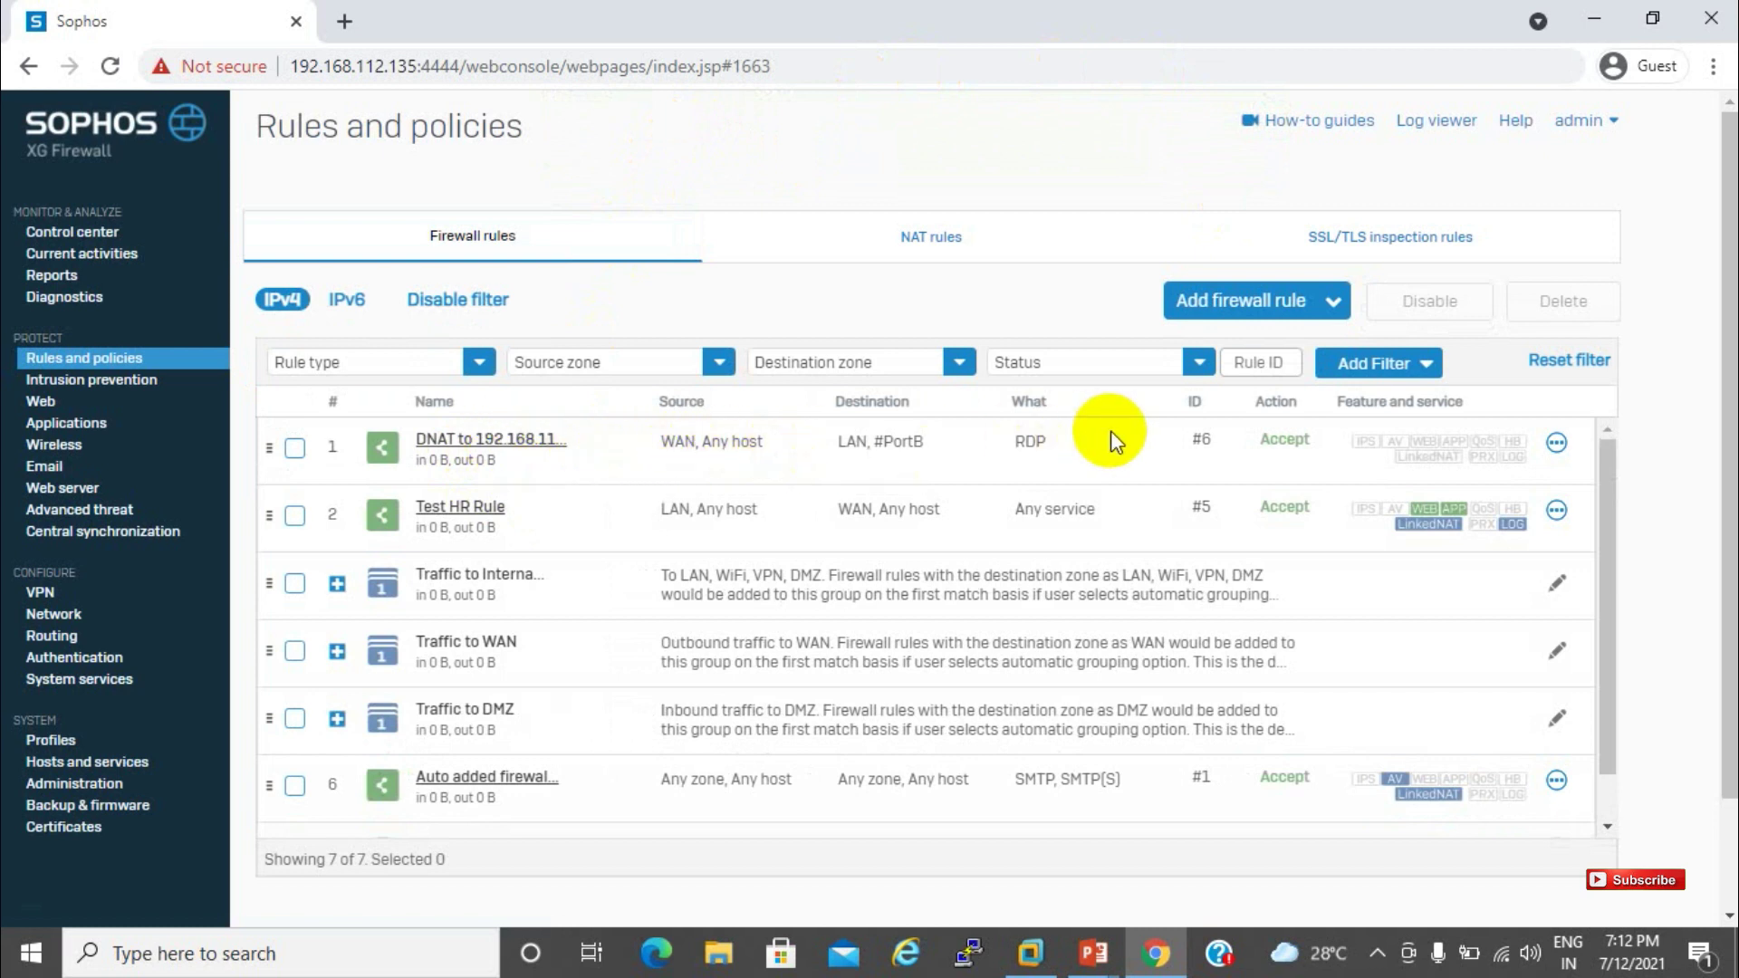
Step: Compare the new DNAT entries in the NAT rules and firewall rules lists, examining the DNAT rule's original destination
{"action": "left_click", "coordinate": [951, 243]}
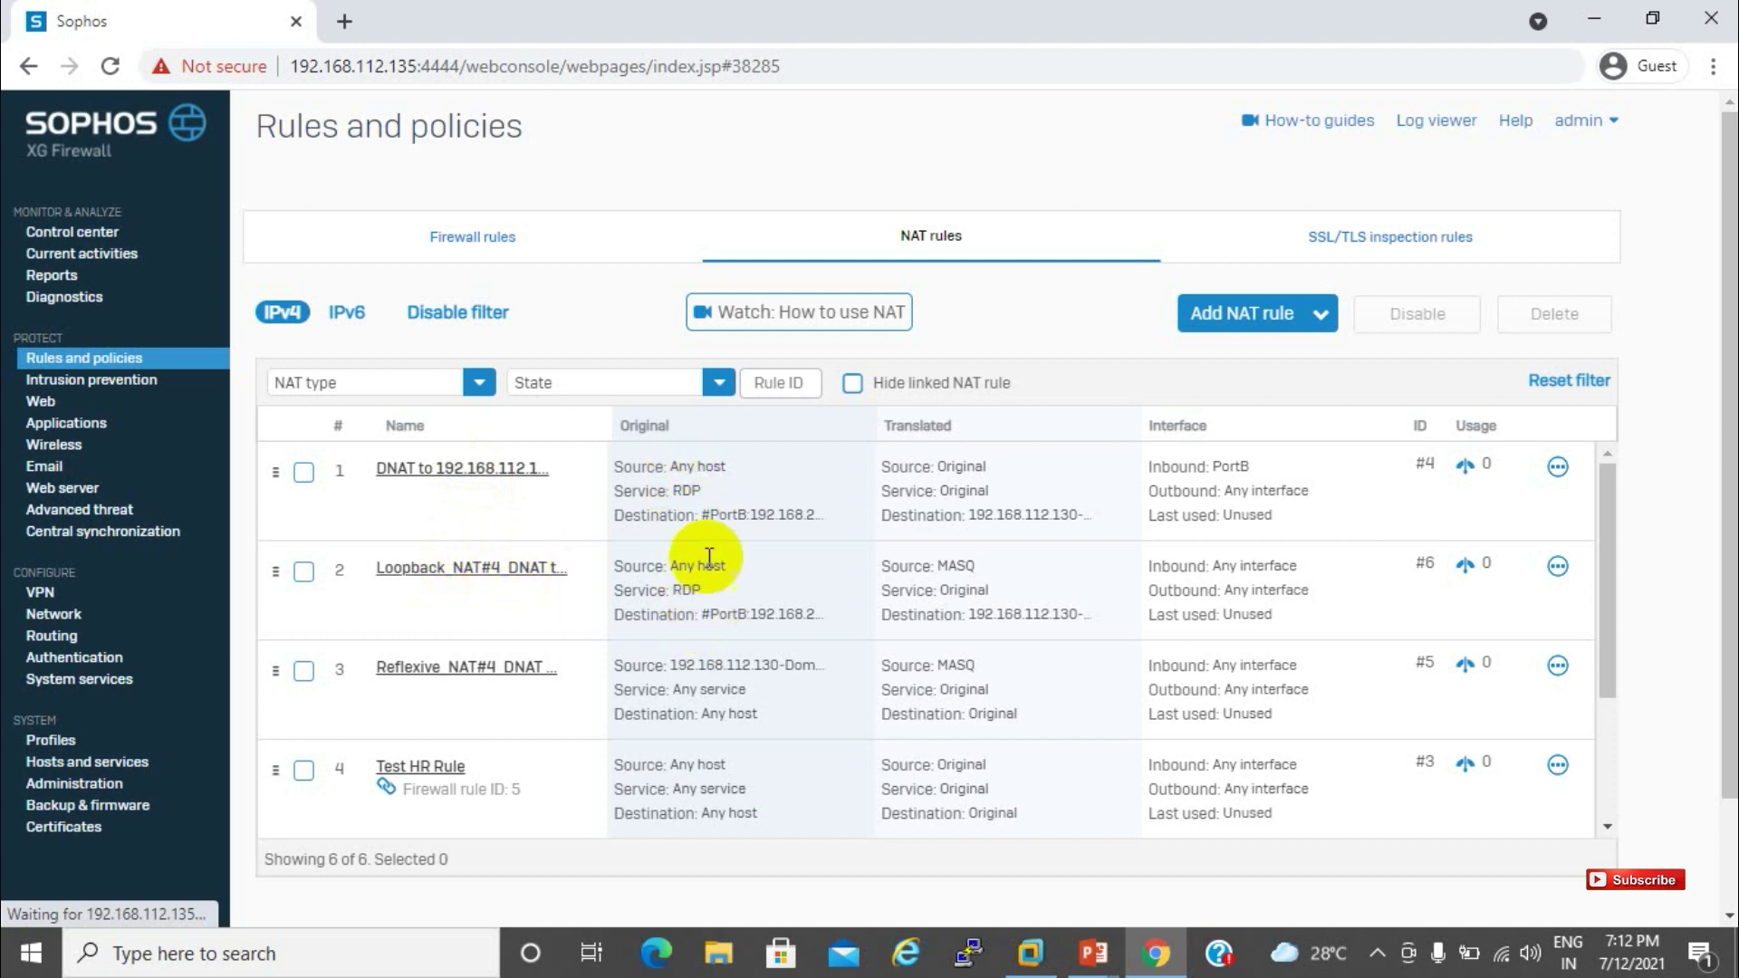
{"action": "left_click", "coordinate": [493, 256]}
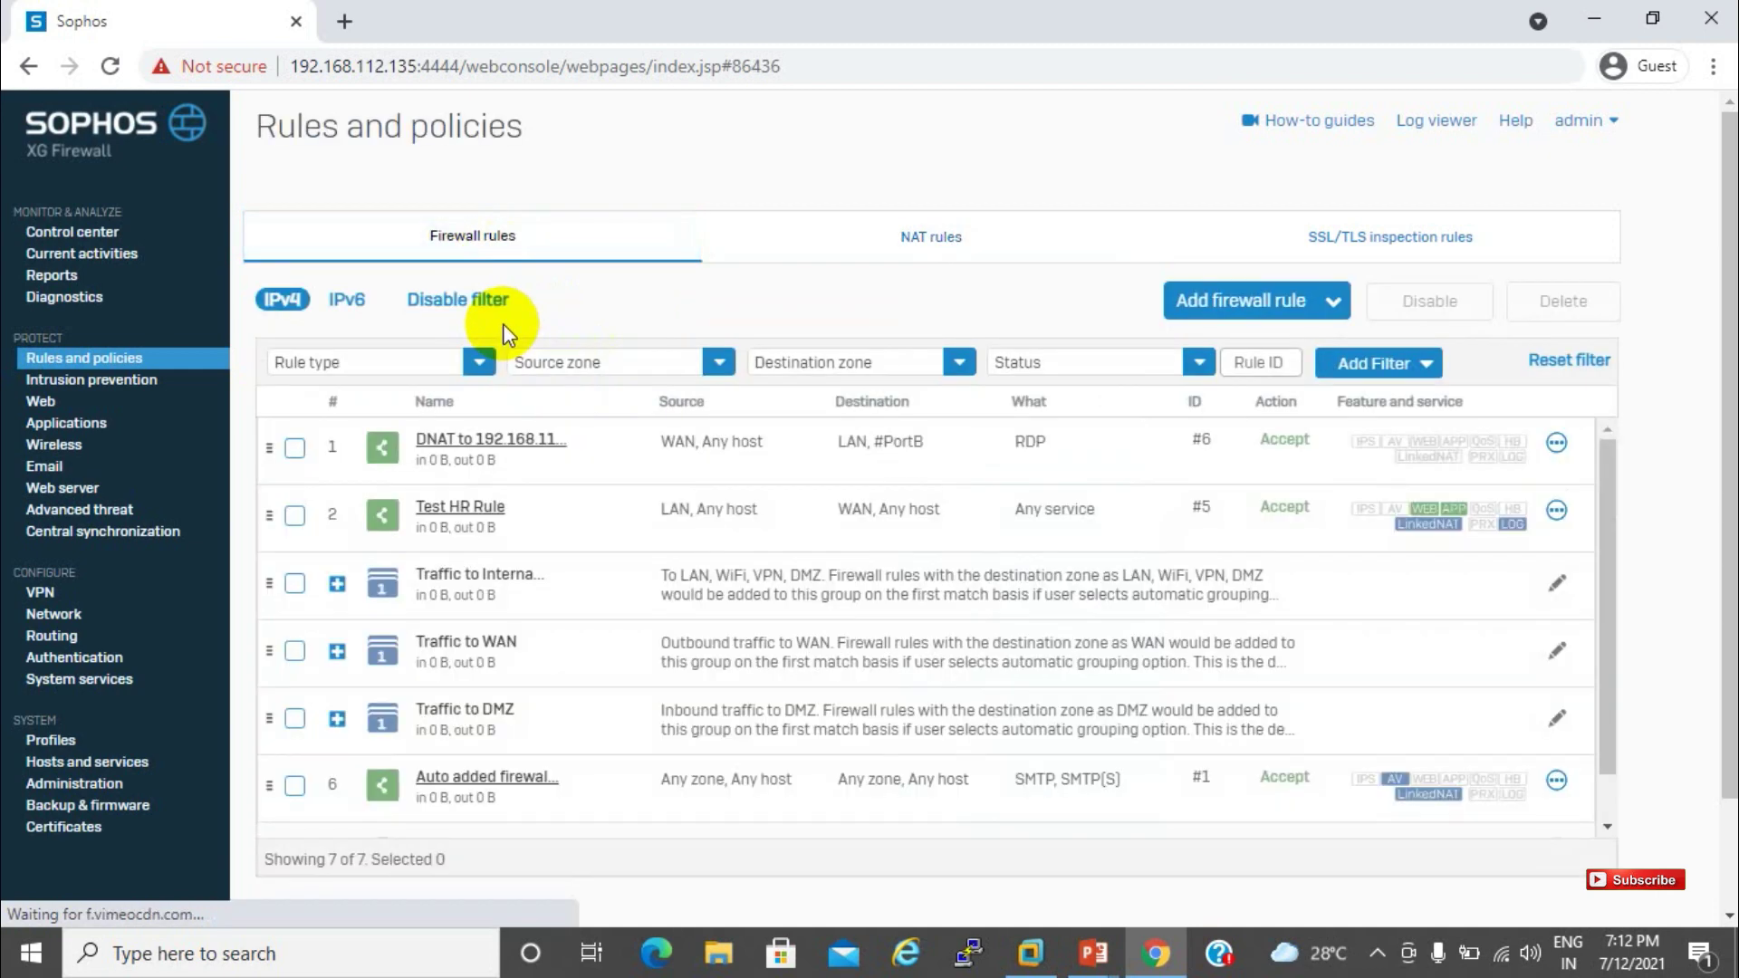
{"action": "left_click", "coordinate": [1014, 240]}
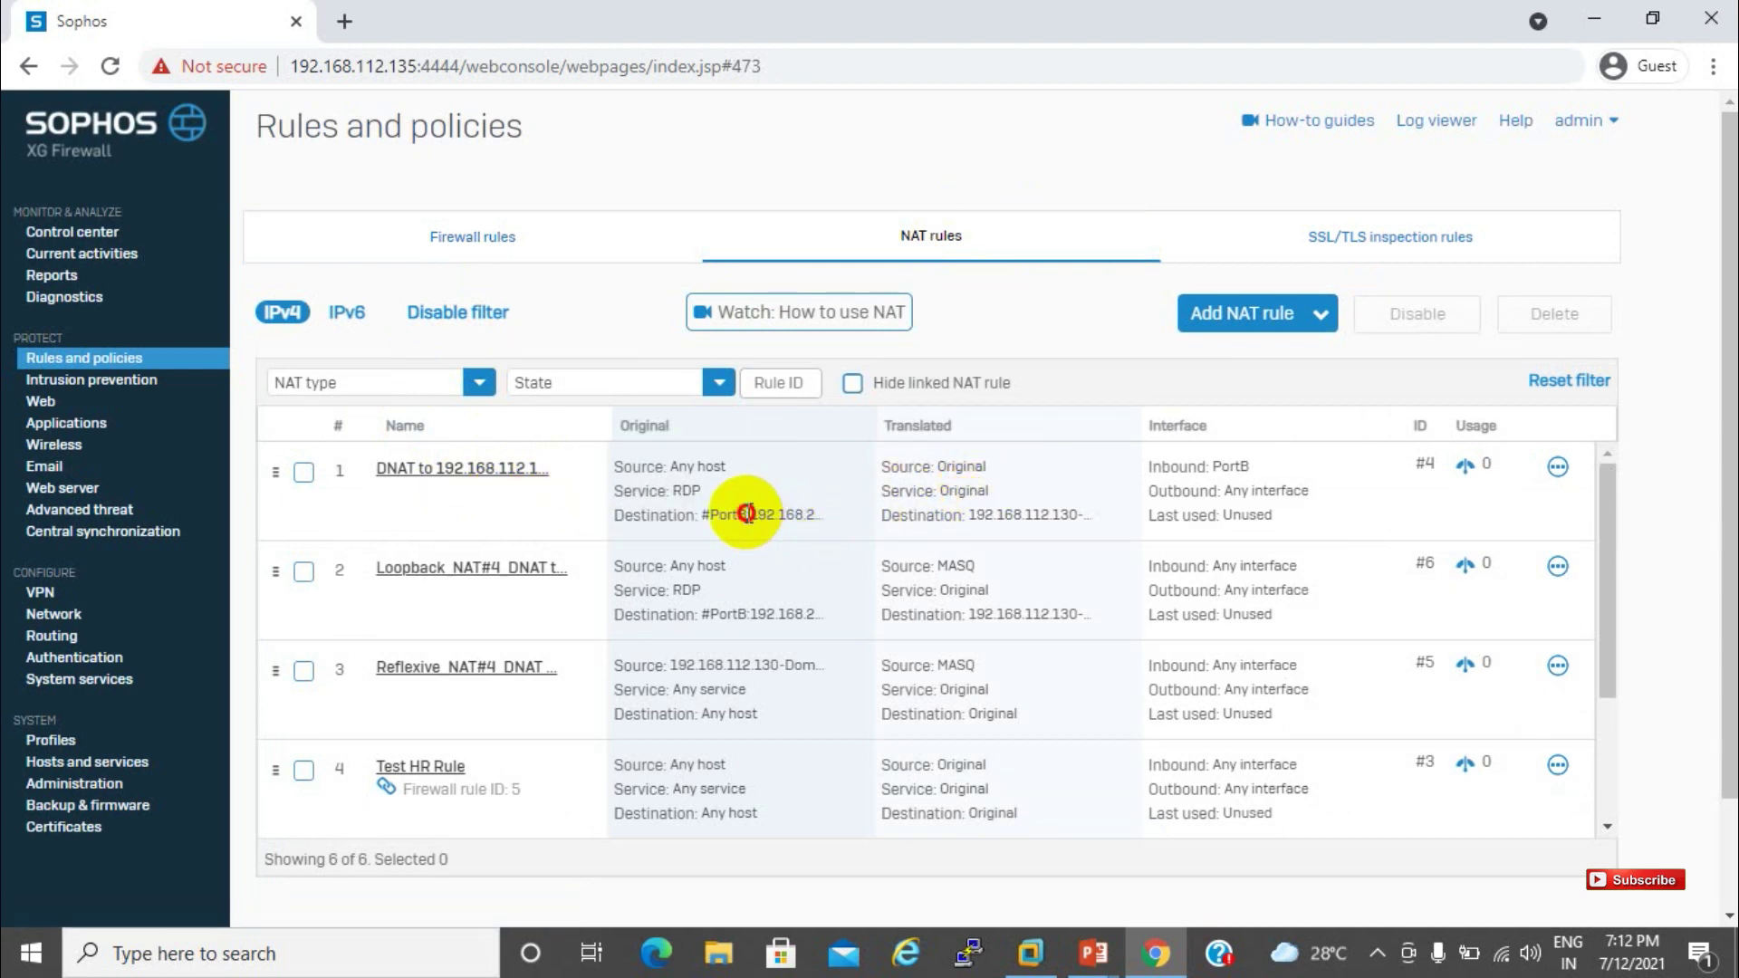
{"action": "left_click_drag", "start_coordinate": [749, 514], "coordinate": [797, 514]}
{"action": "left_click", "coordinate": [809, 516]}
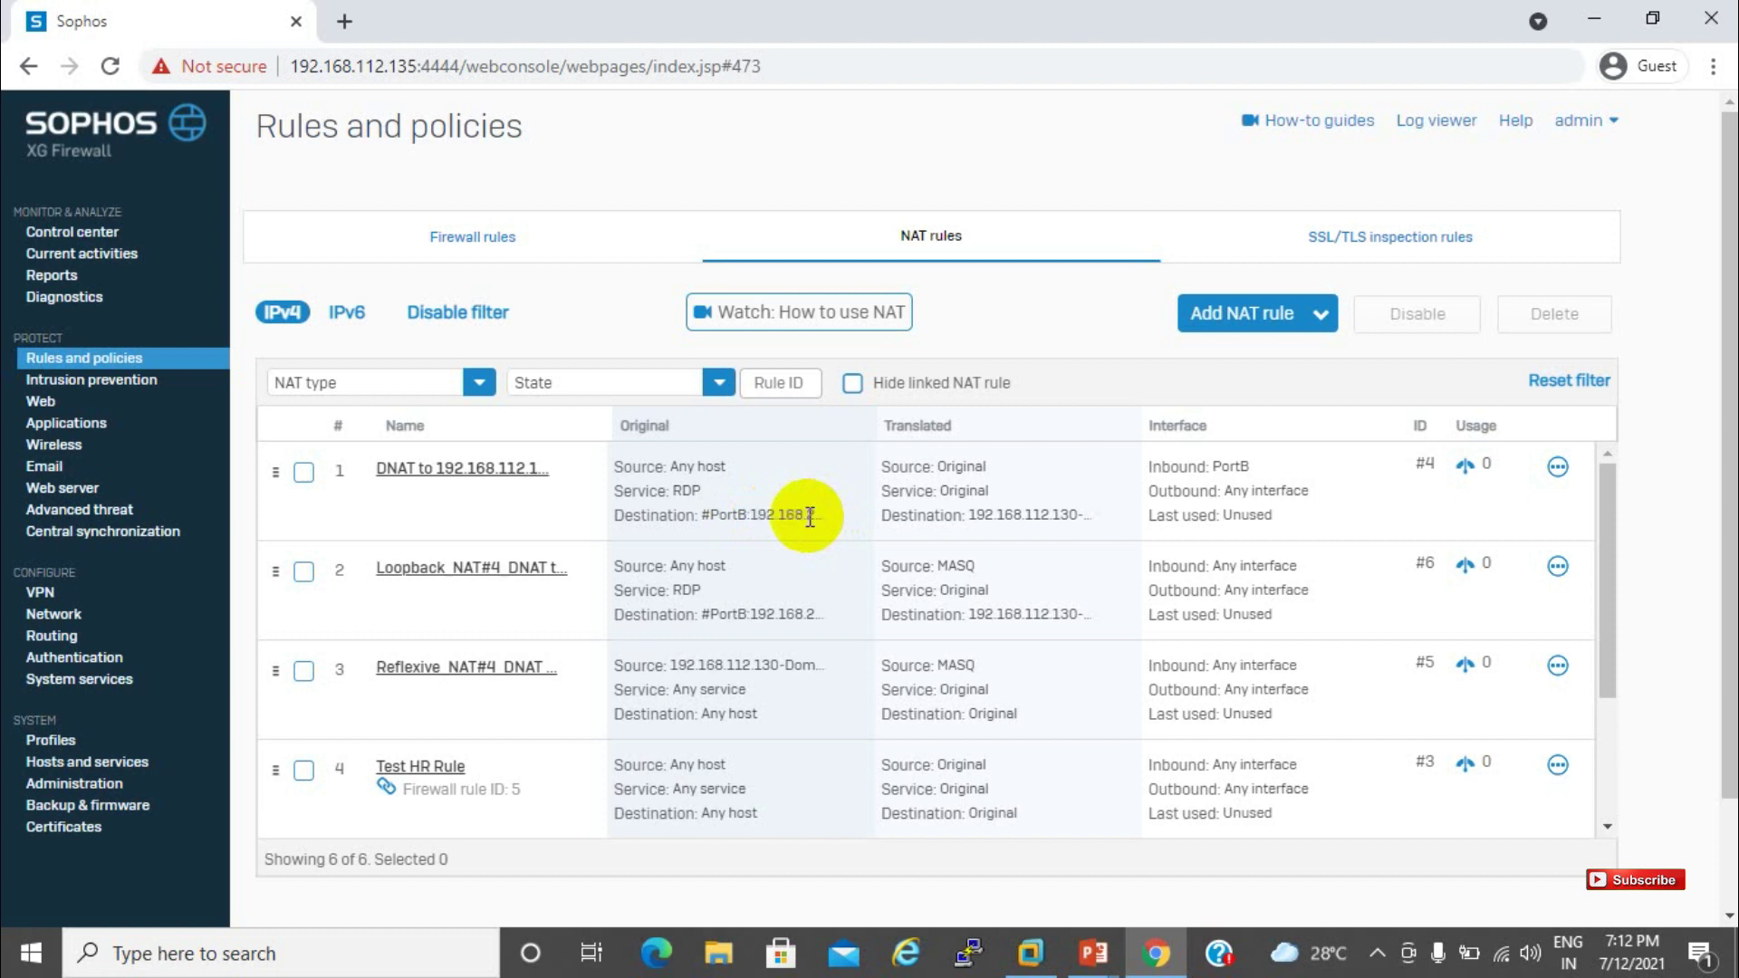